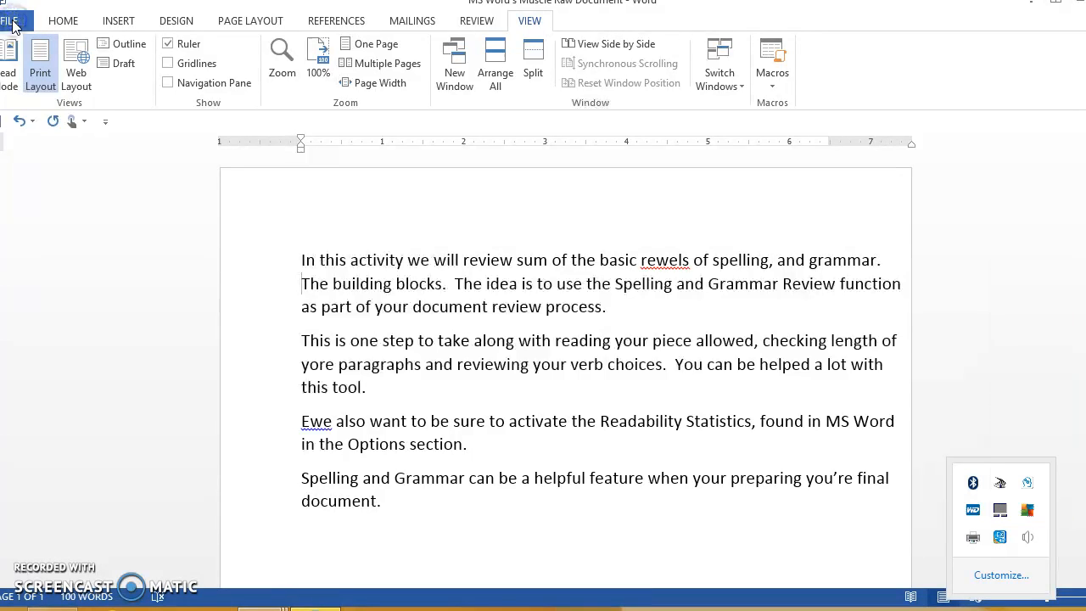
Step: In the proofing options, turn on readability statistics and set the writing style to Grammar & Style
{"action": "left_click", "coordinate": [12, 23]}
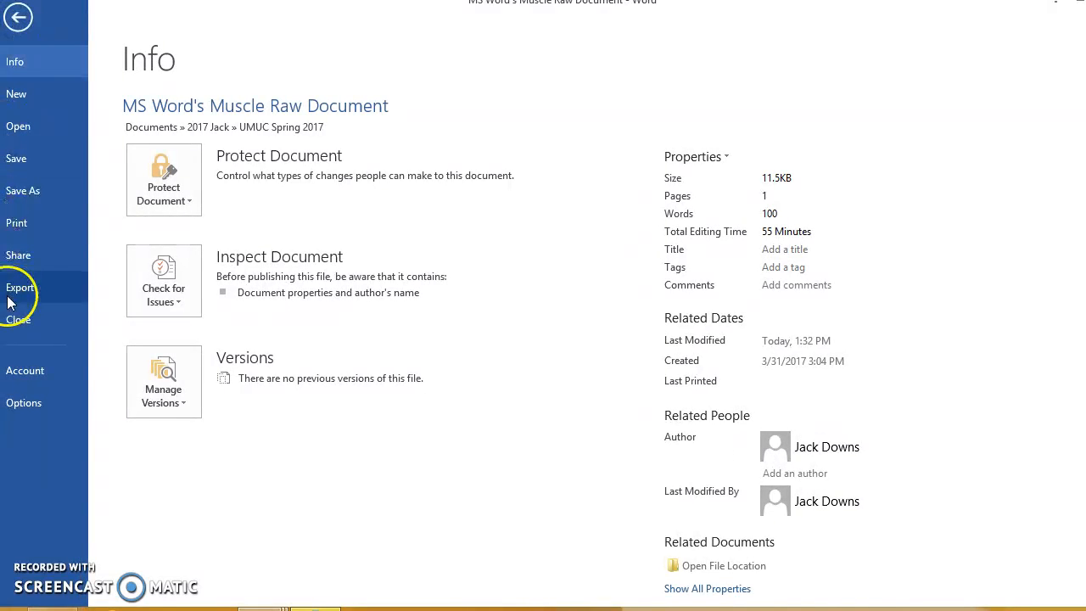
{"action": "left_click", "coordinate": [34, 405]}
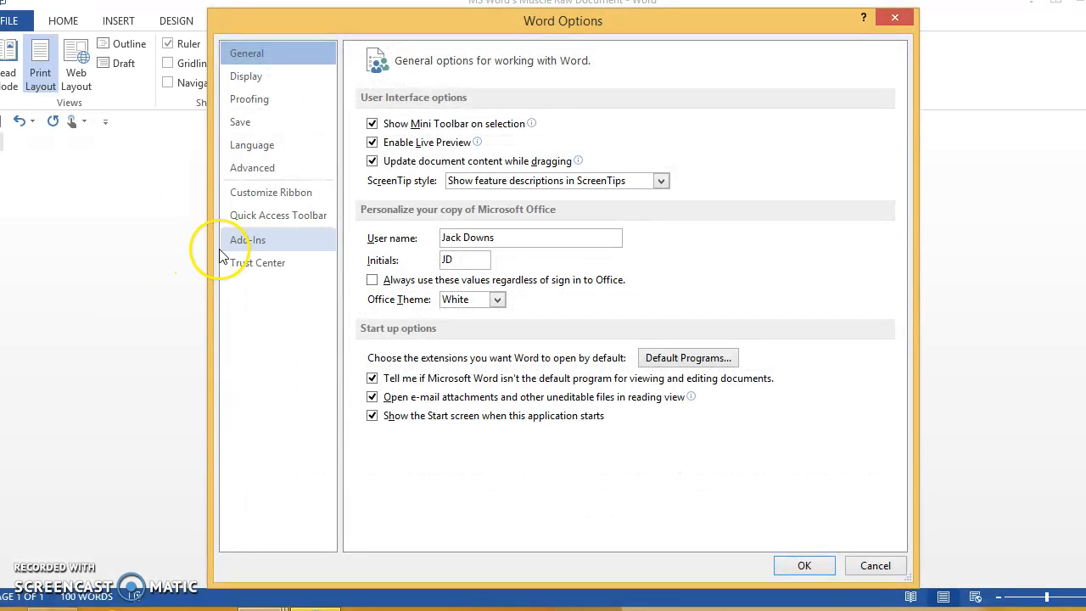
{"action": "left_click", "coordinate": [255, 105]}
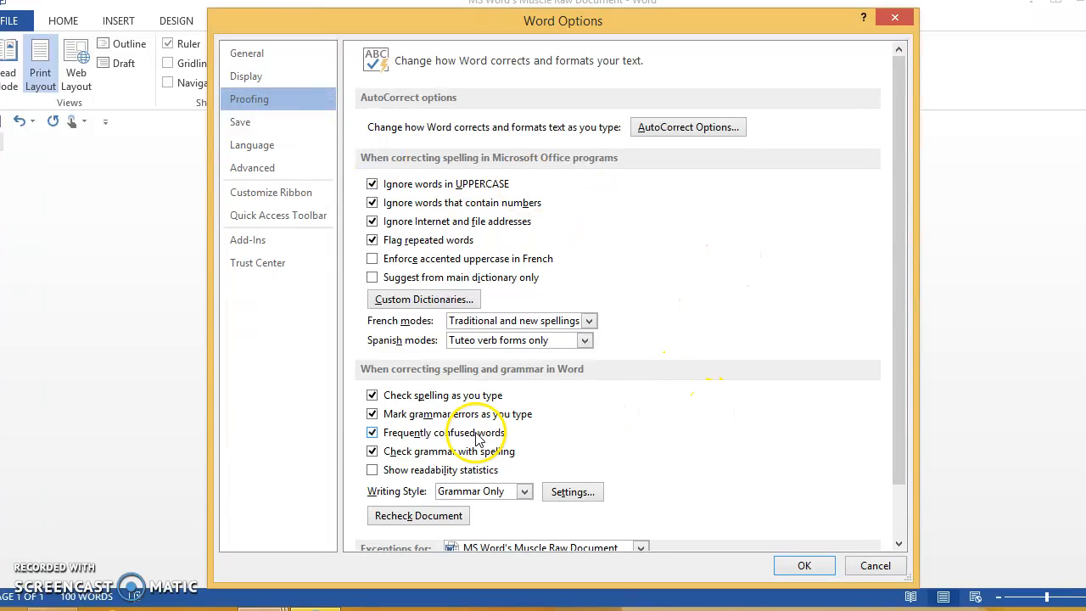
{"action": "left_click", "coordinate": [372, 472]}
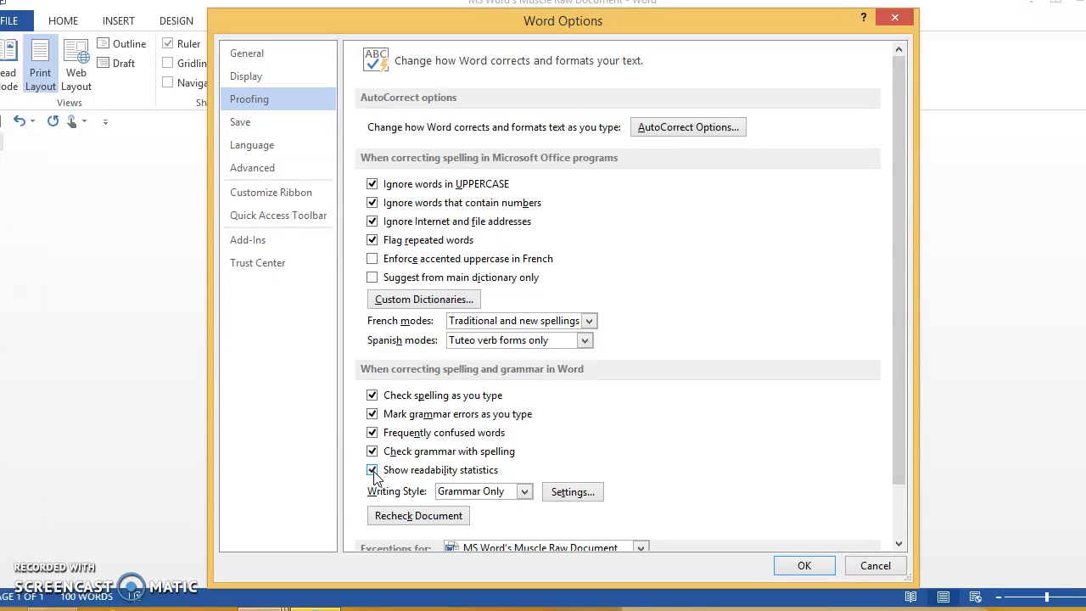
{"action": "left_click", "coordinate": [525, 494]}
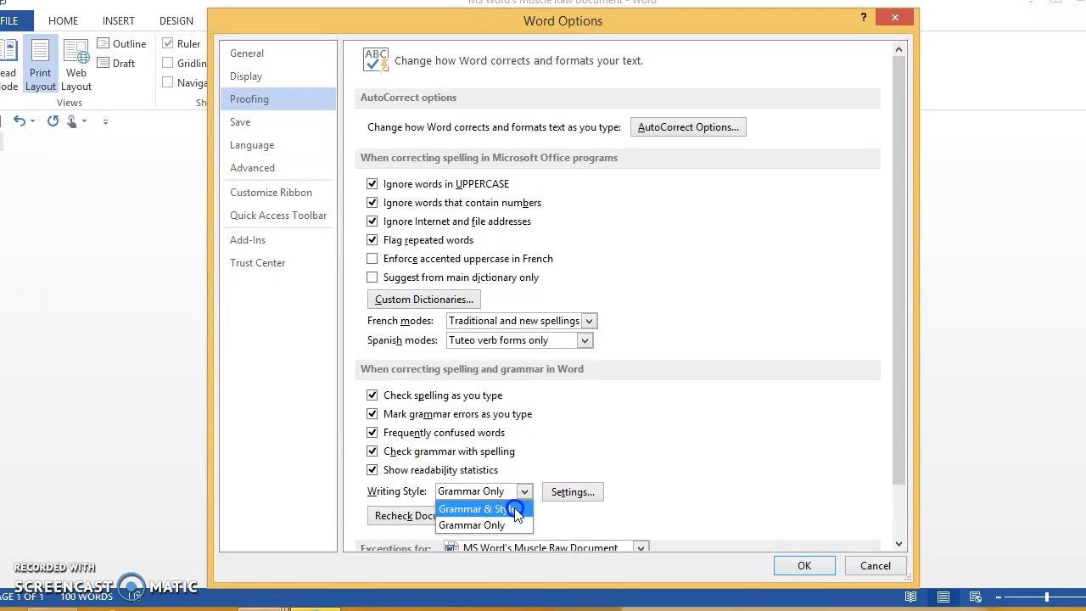
{"action": "left_click", "coordinate": [514, 508]}
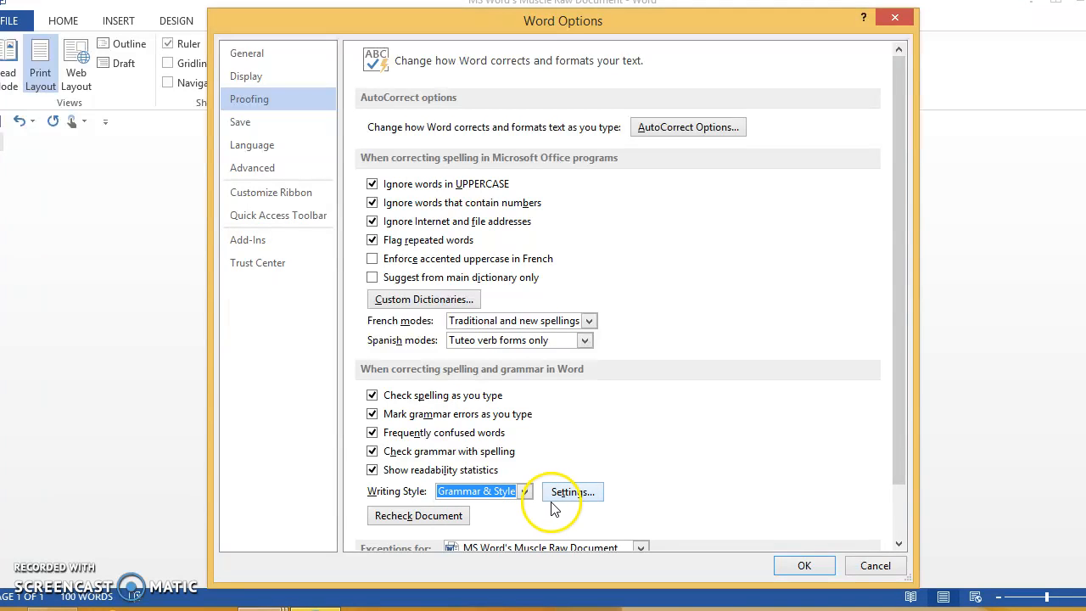
Step: In the grammar settings, set the comma before the last list item to always and punctuation with quotes to inside
{"action": "left_click", "coordinate": [572, 492]}
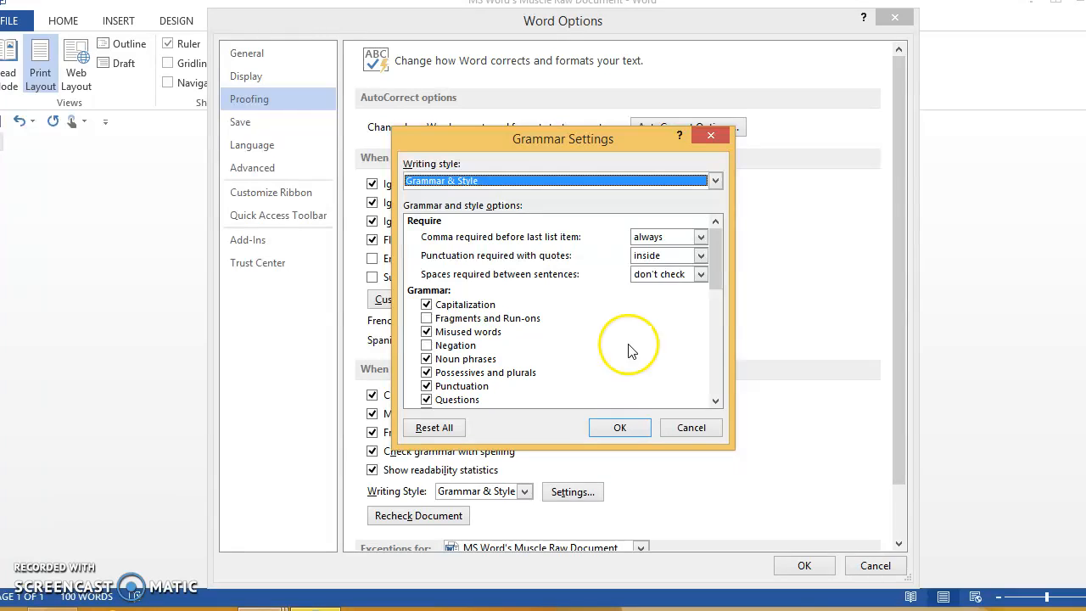
{"action": "left_click", "coordinate": [701, 237]}
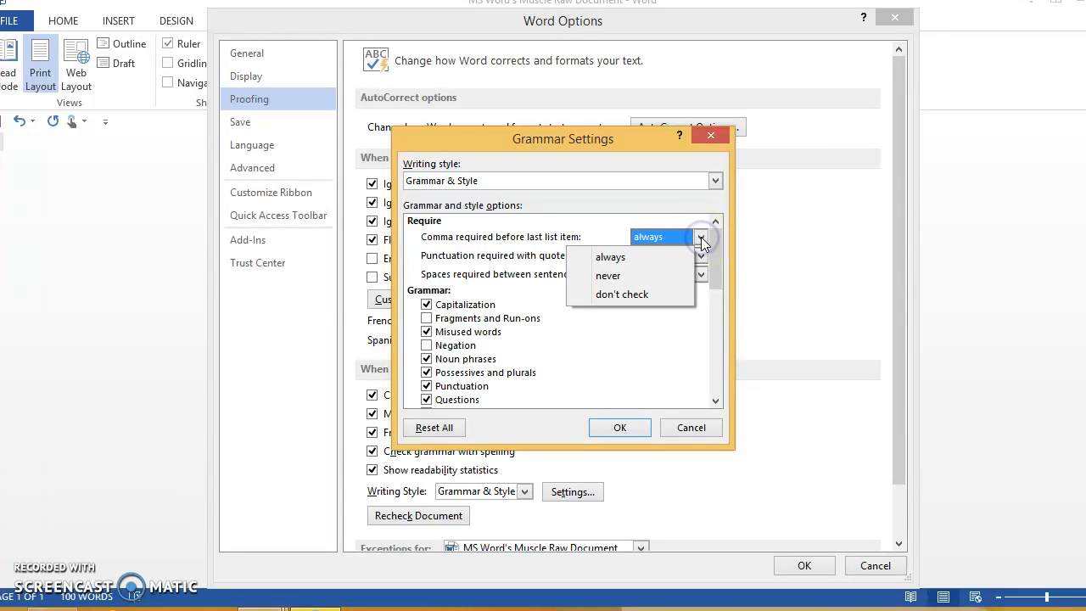
{"action": "left_click", "coordinate": [619, 260]}
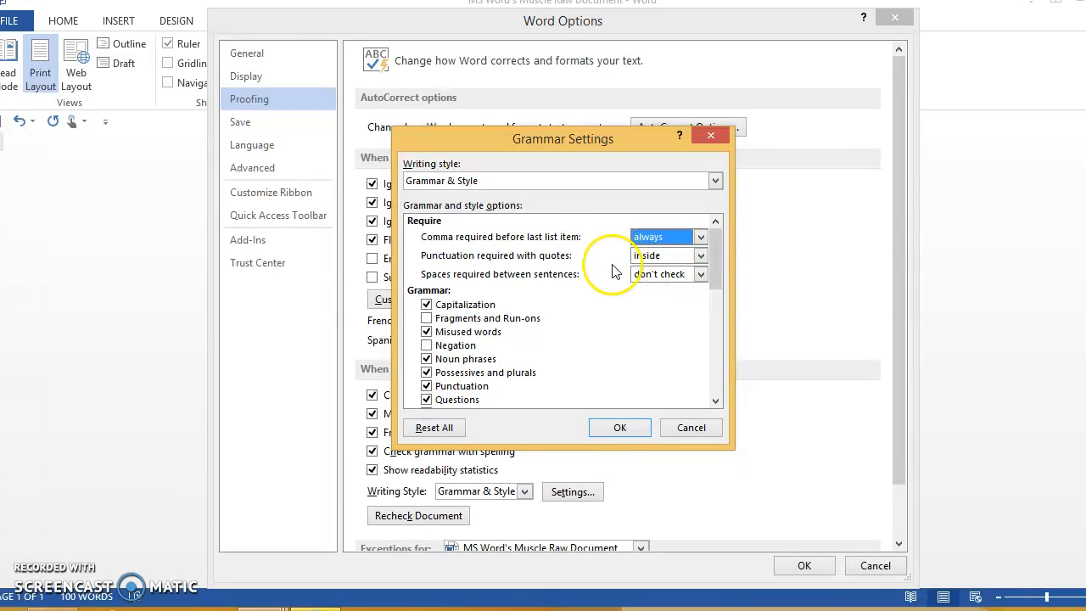
{"action": "left_click", "coordinate": [702, 255]}
{"action": "left_click", "coordinate": [702, 256]}
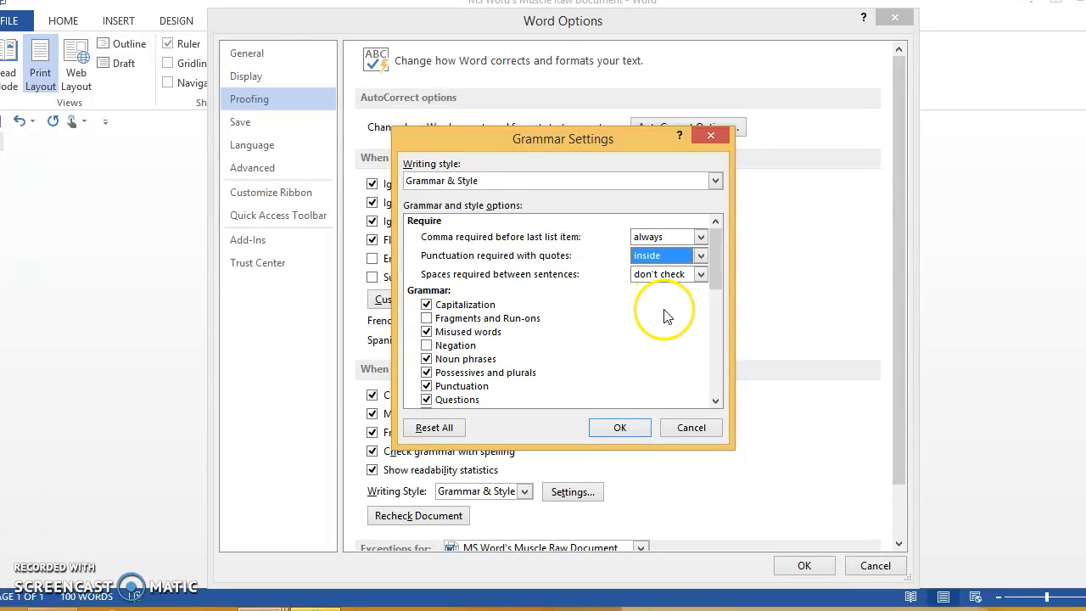
Step: Enable the Fragments and Run-ons grammar check, disable the Contractions style check, and apply the options
{"action": "left_click_drag", "start_coordinate": [719, 263], "coordinate": [719, 279]}
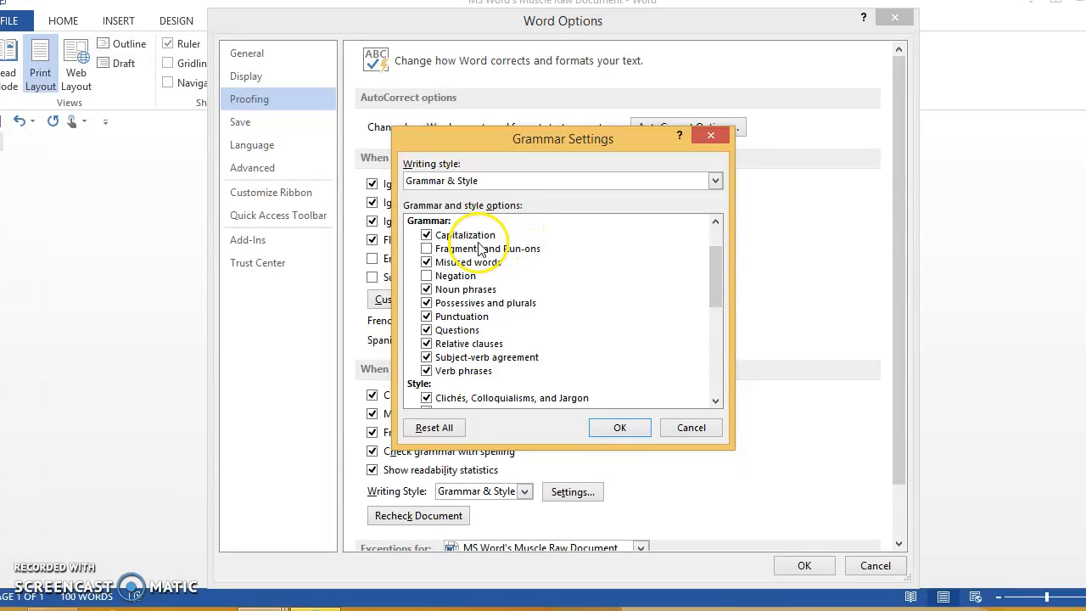
{"action": "left_click", "coordinate": [427, 249]}
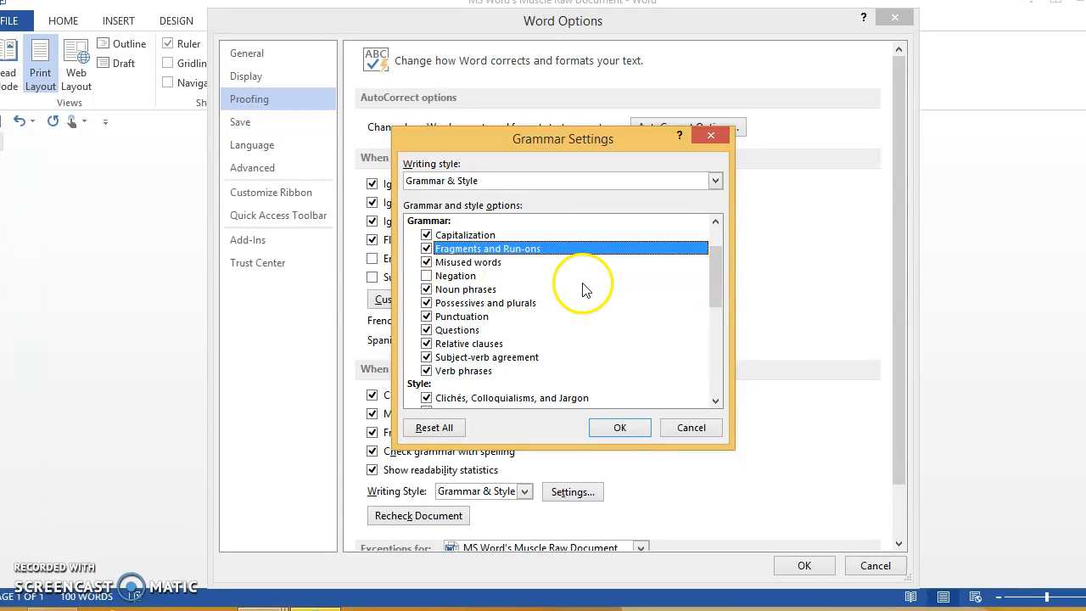
{"action": "left_click_drag", "start_coordinate": [716, 277], "coordinate": [721, 323]}
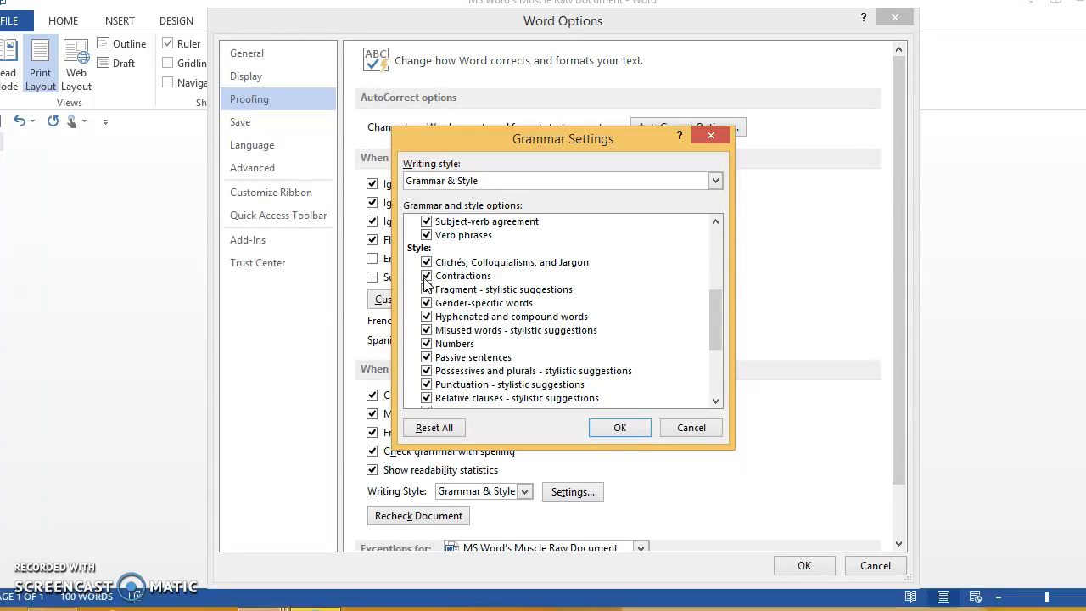
{"action": "left_click", "coordinate": [427, 284]}
{"action": "left_click", "coordinate": [427, 278]}
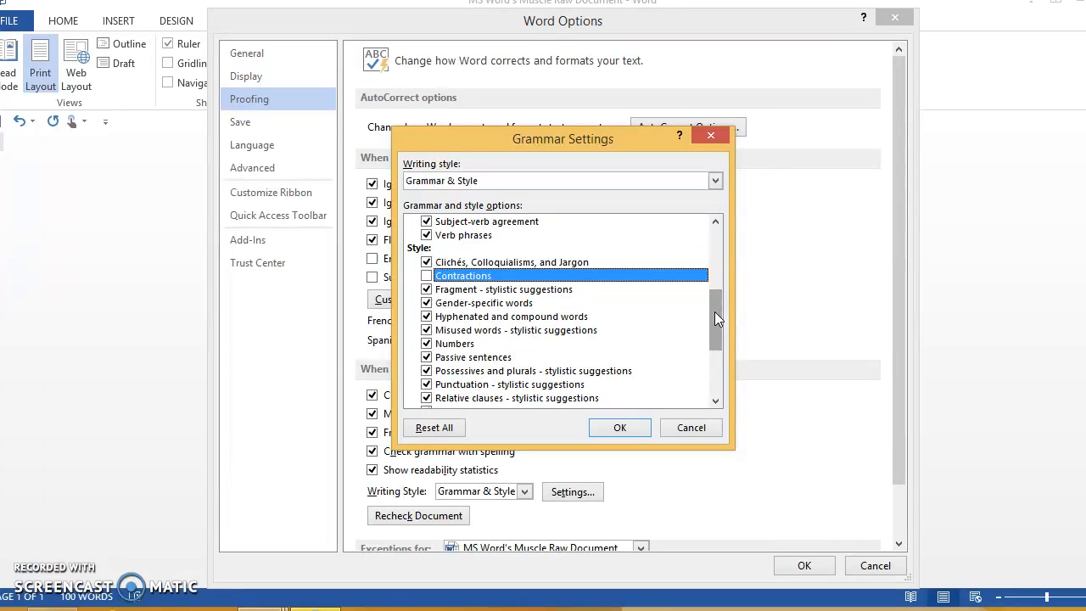
{"action": "left_click_drag", "start_coordinate": [714, 311], "coordinate": [715, 322]}
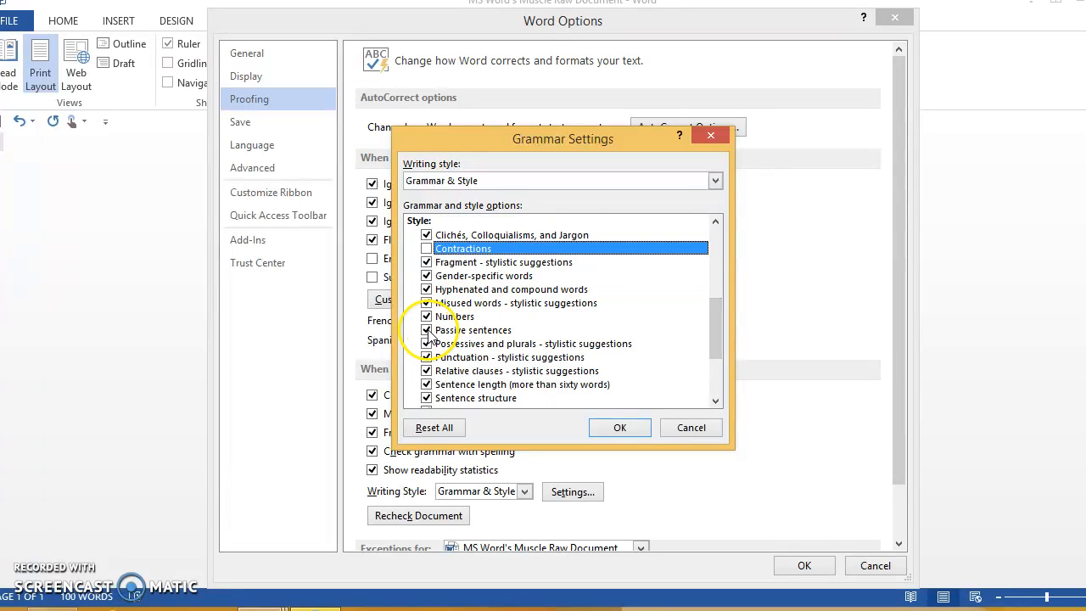
{"action": "left_click_drag", "start_coordinate": [716, 312], "coordinate": [721, 351]}
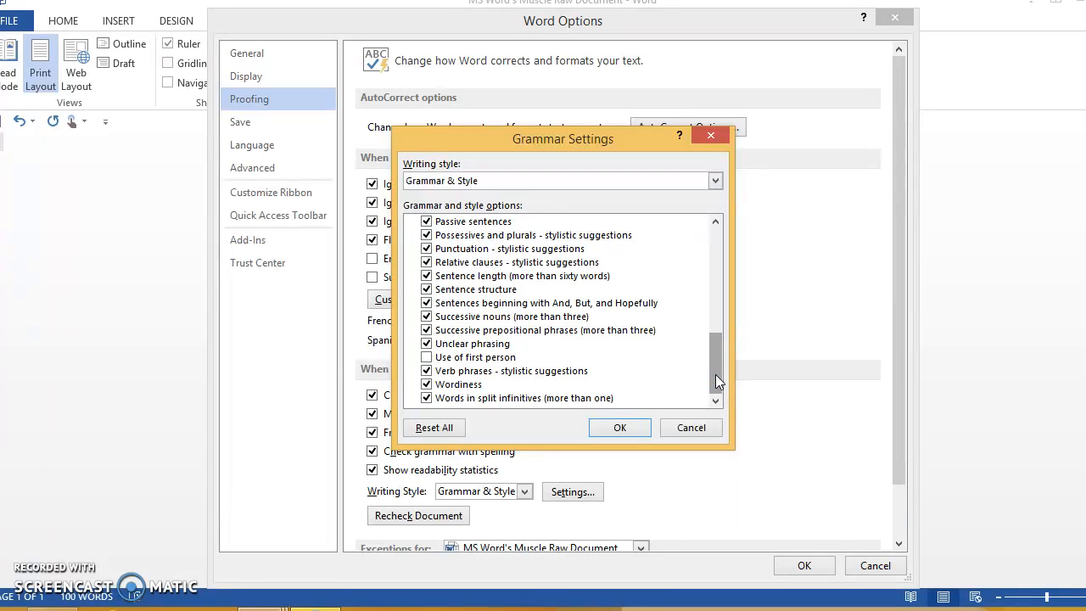
{"action": "left_click", "coordinate": [618, 428]}
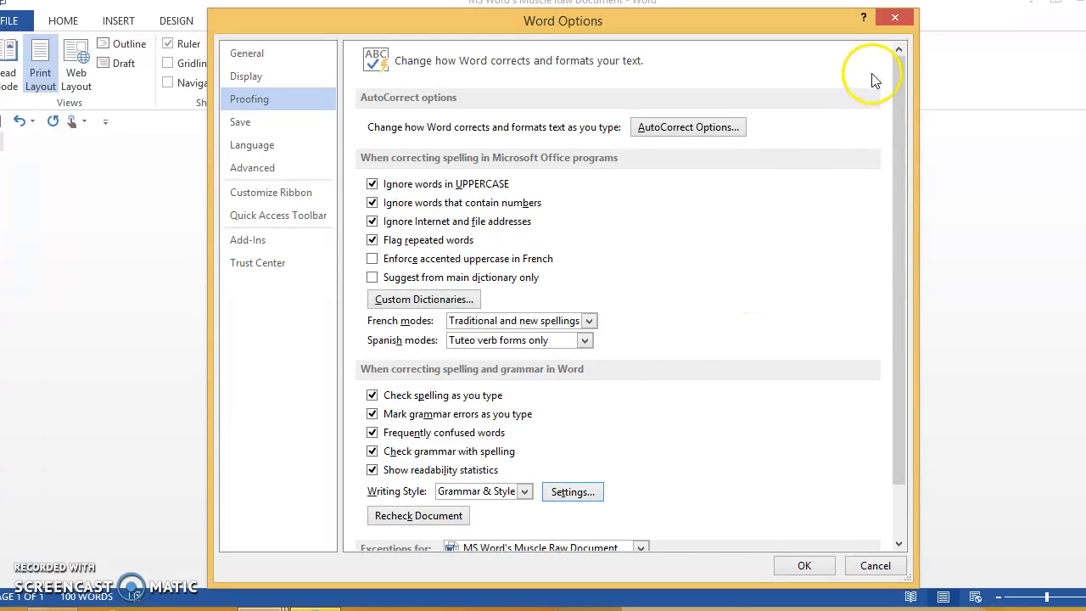
{"action": "left_click", "coordinate": [804, 566]}
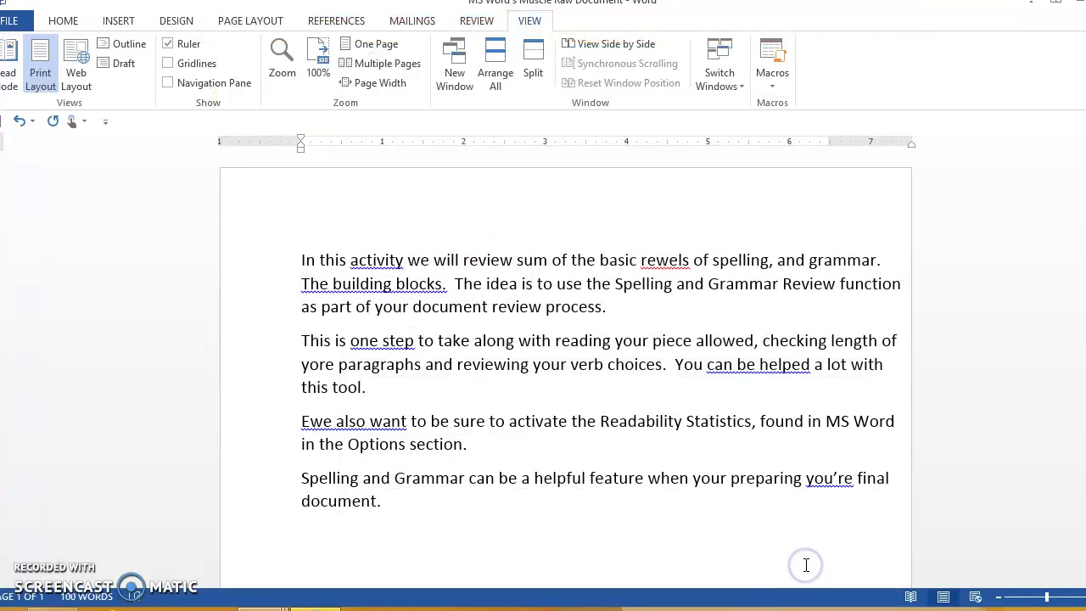
Step: Start the spelling and grammar check and accept the suggested comma after "activity" in the first sentence
{"action": "left_click", "coordinate": [302, 260]}
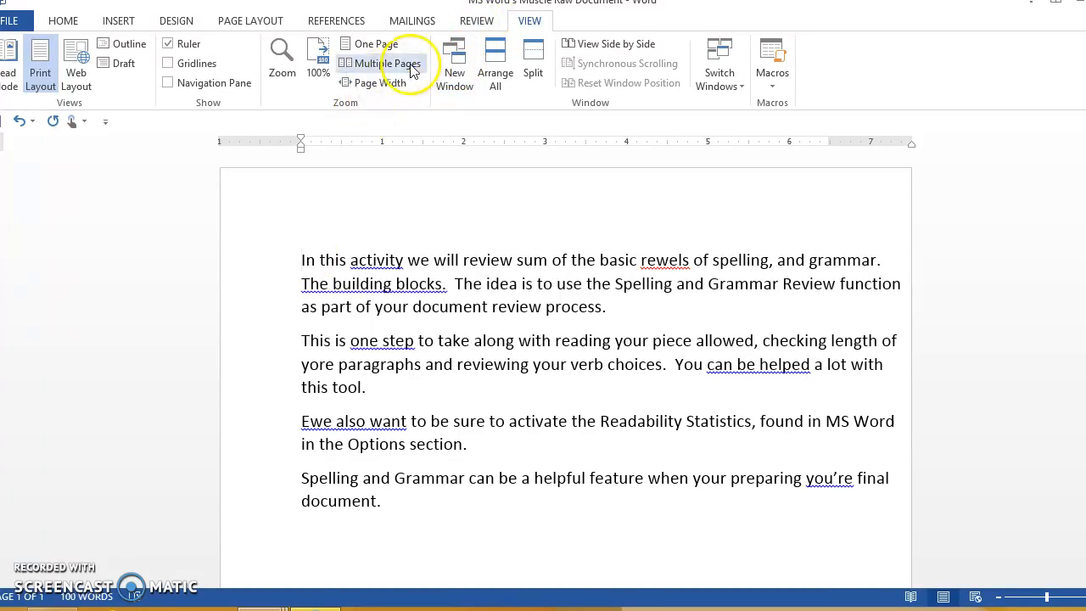
{"action": "left_click", "coordinate": [477, 21]}
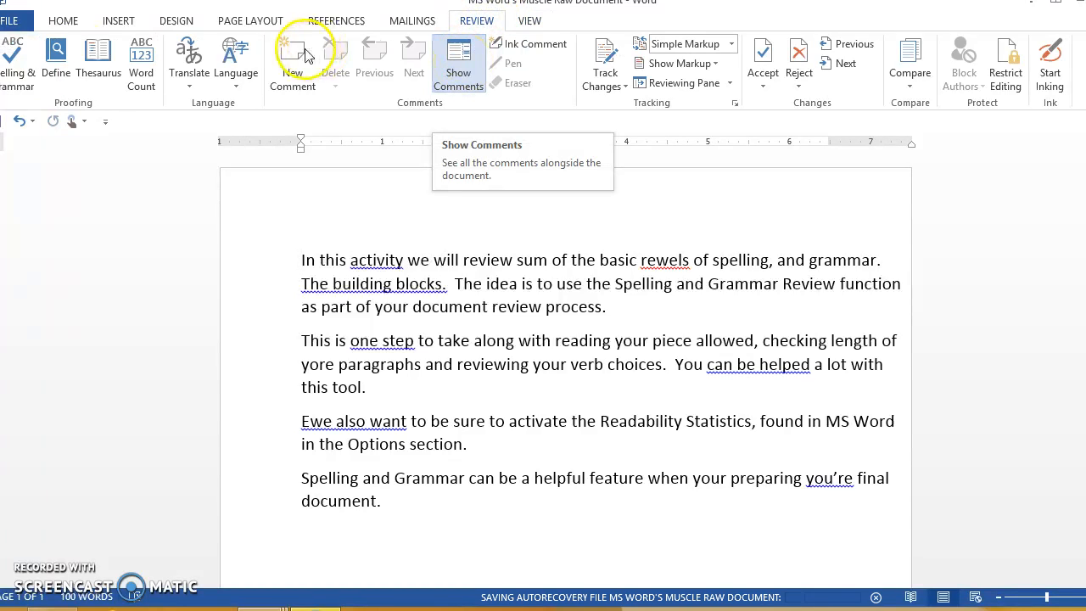
{"action": "left_click", "coordinate": [12, 64]}
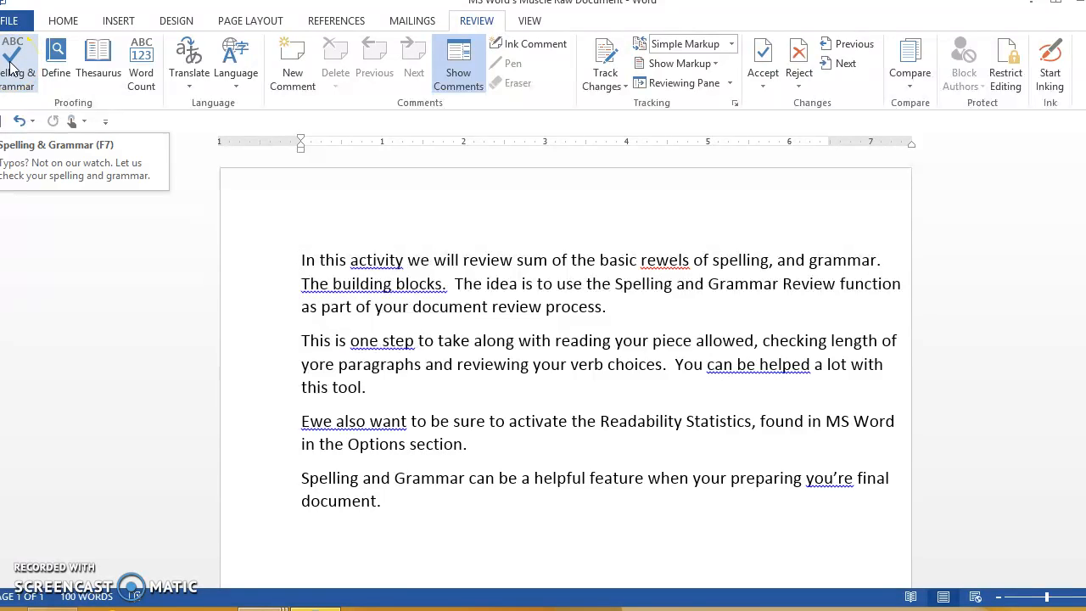
{"action": "left_click", "coordinate": [12, 65]}
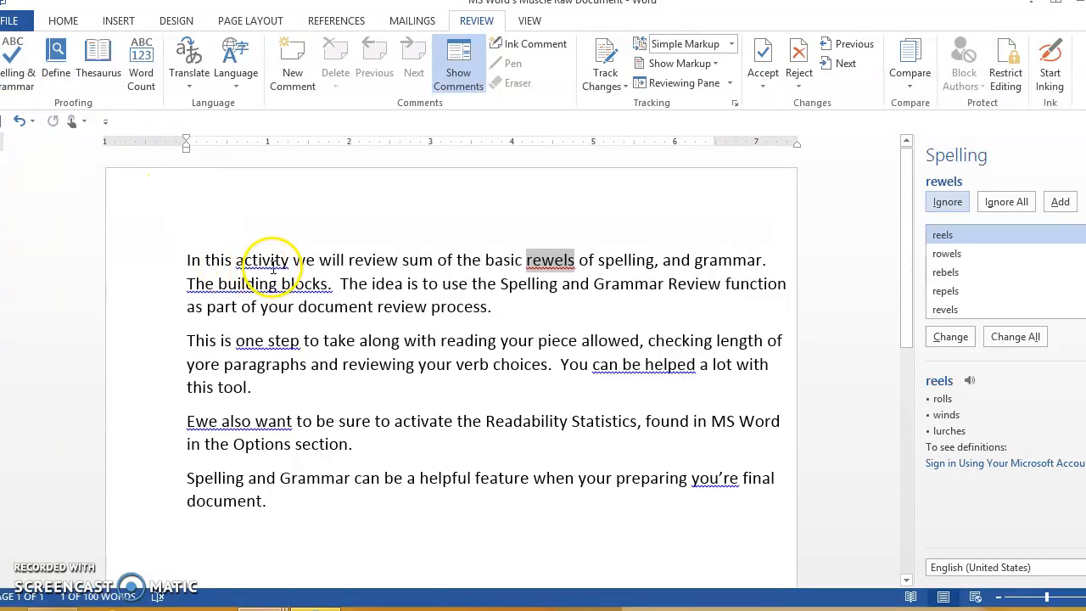
{"action": "left_click", "coordinate": [254, 248]}
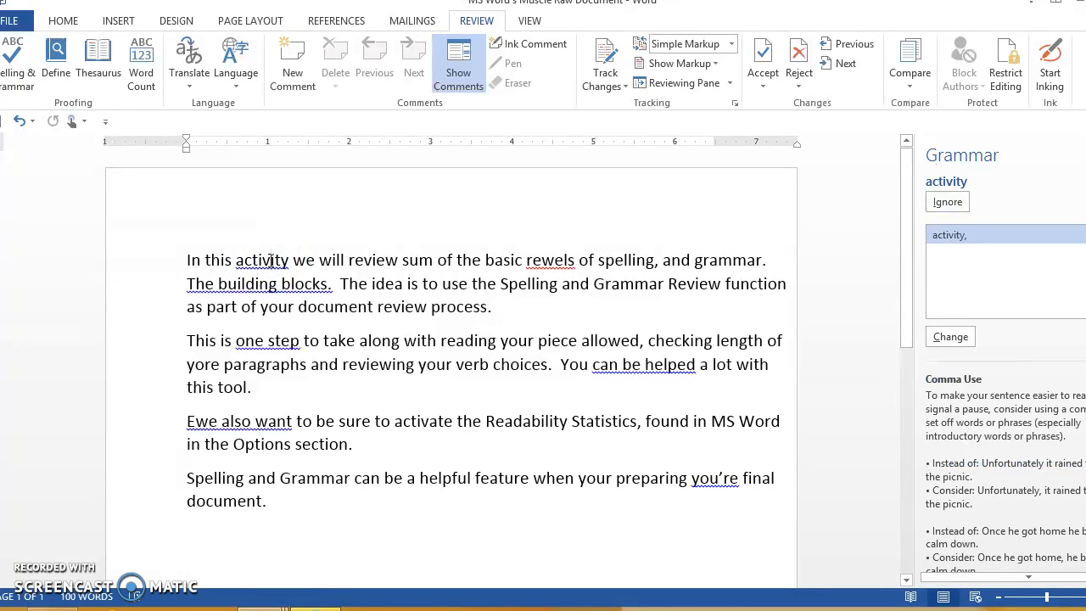
{"action": "right_click", "coordinate": [270, 260]}
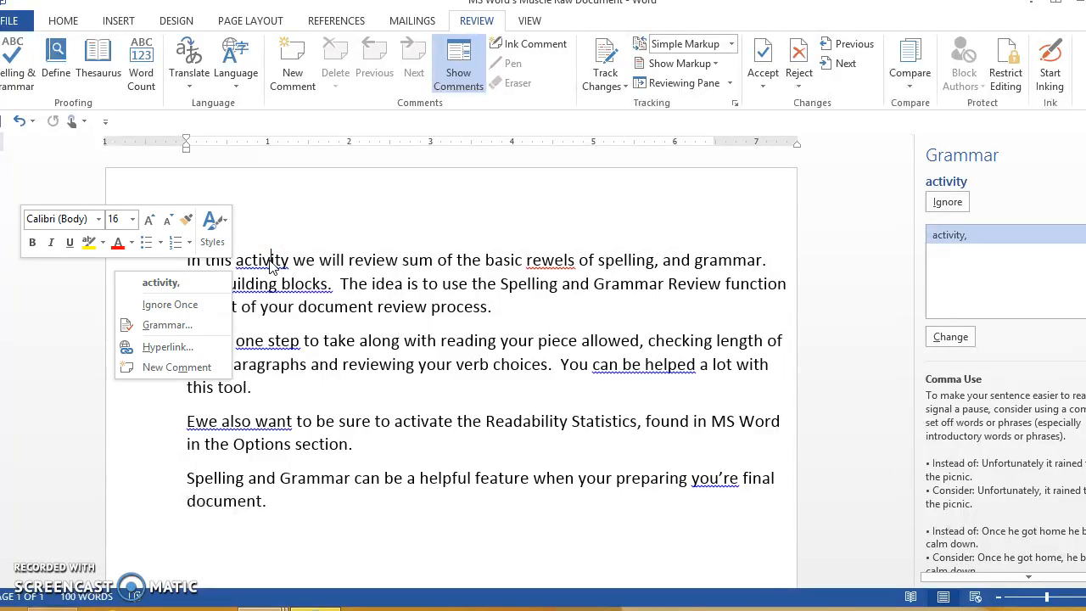
{"action": "left_click", "coordinate": [161, 282]}
{"action": "left_click", "coordinate": [287, 261]}
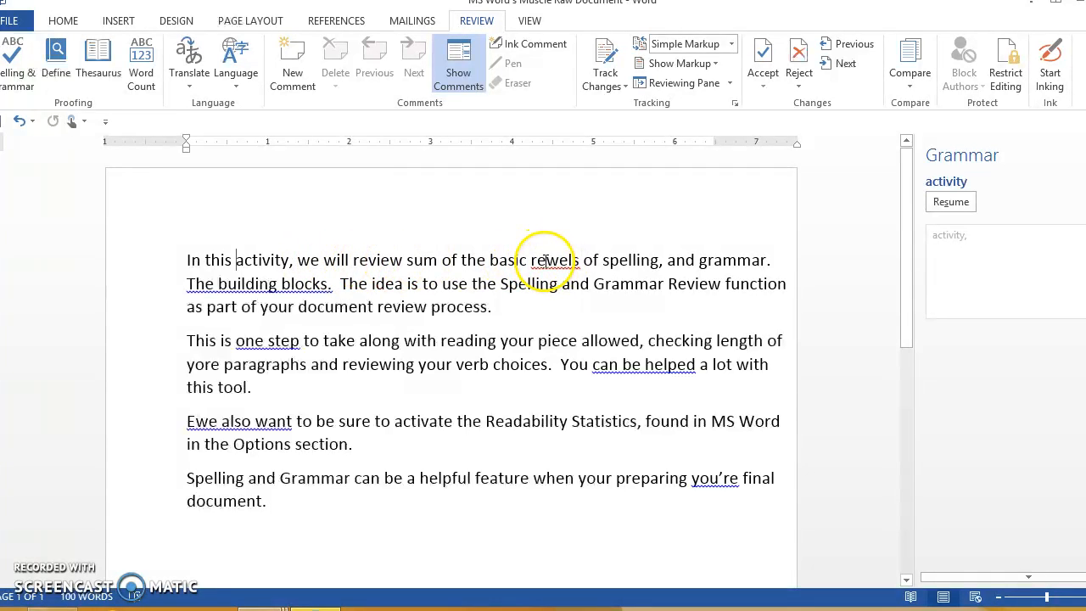
Step: Restart the spelling and grammar check from the word "review" in the first sentence
{"action": "double_click", "coordinate": [384, 263]}
{"action": "right_click", "coordinate": [383, 263]}
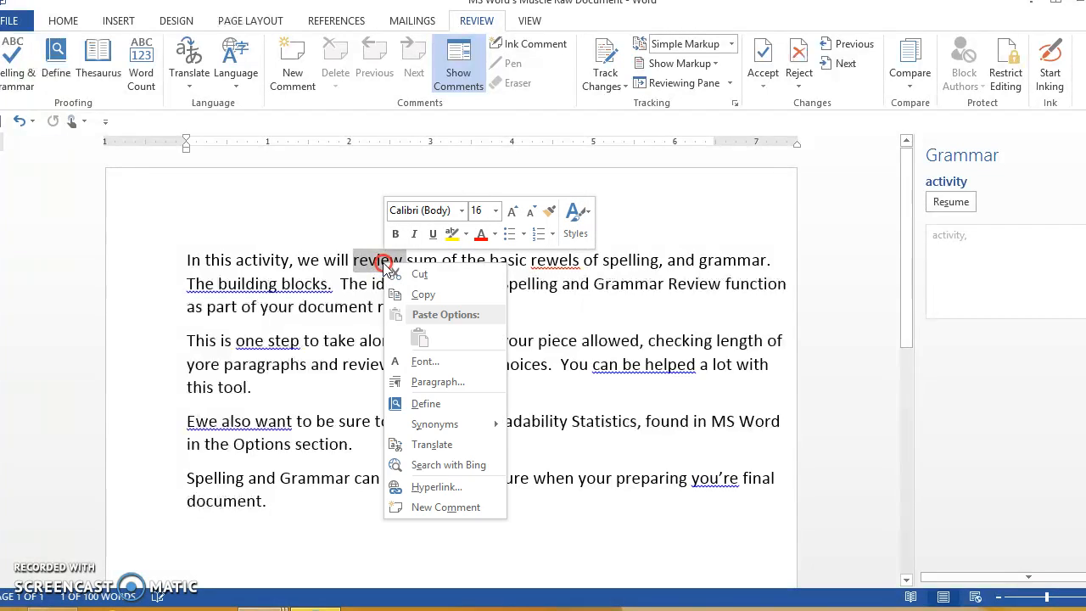
{"action": "left_click", "coordinate": [10, 58]}
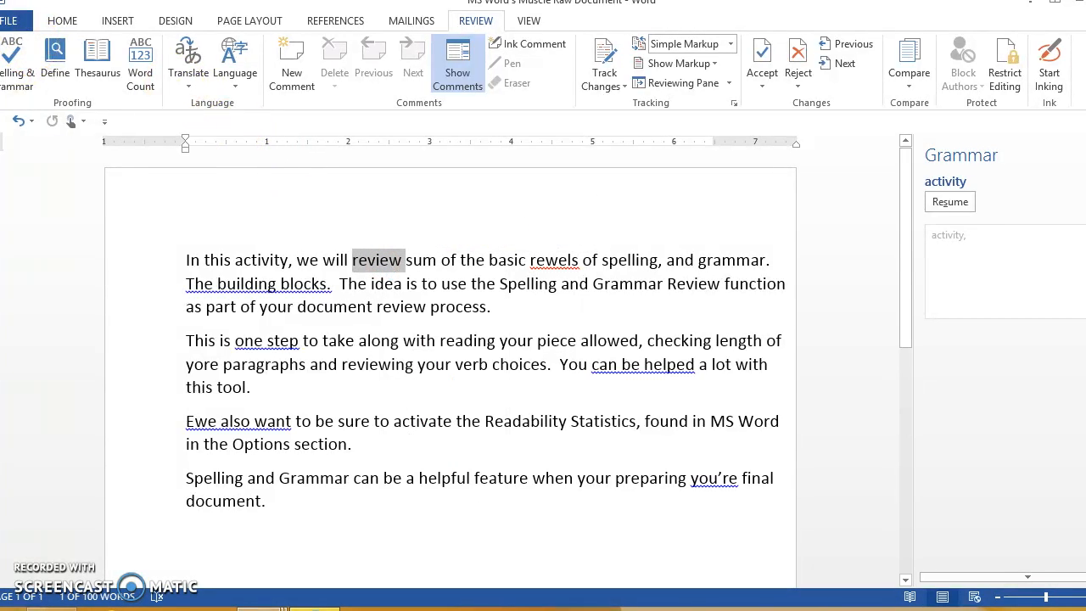
{"action": "left_click", "coordinate": [12, 66]}
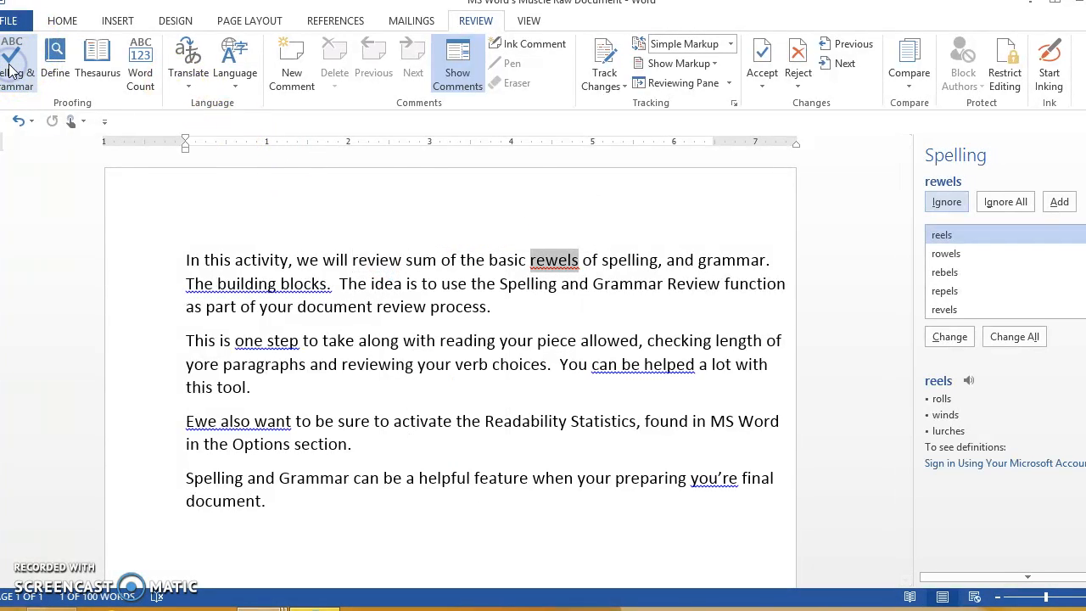
Step: Replace the misspelled word "rewels" in the first sentence with "rules"
{"action": "left_click_drag", "start_coordinate": [872, 260], "coordinate": [667, 260]}
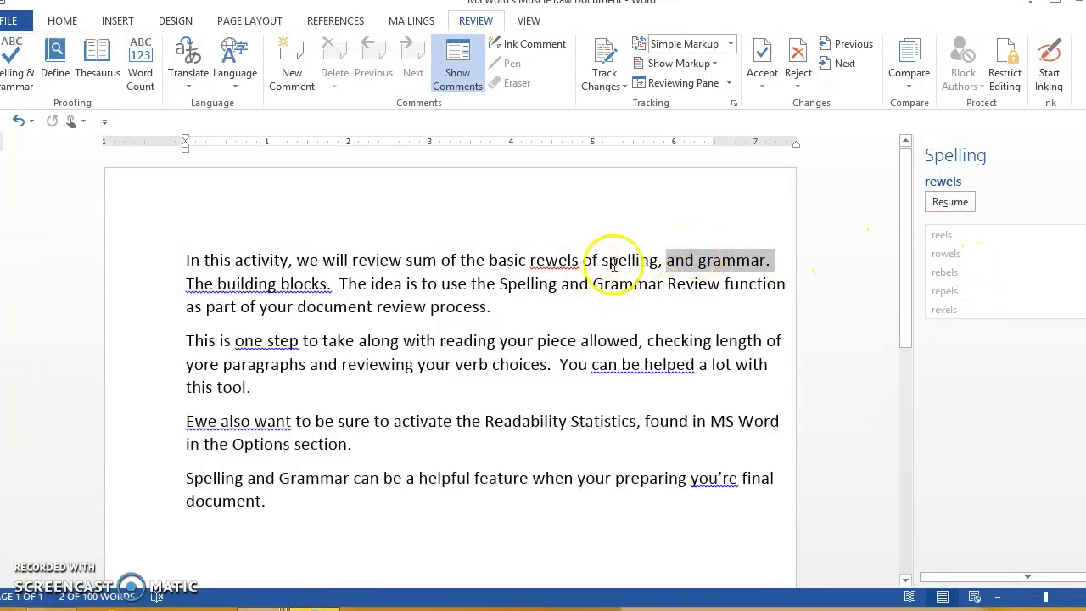
{"action": "double_click", "coordinate": [573, 261]}
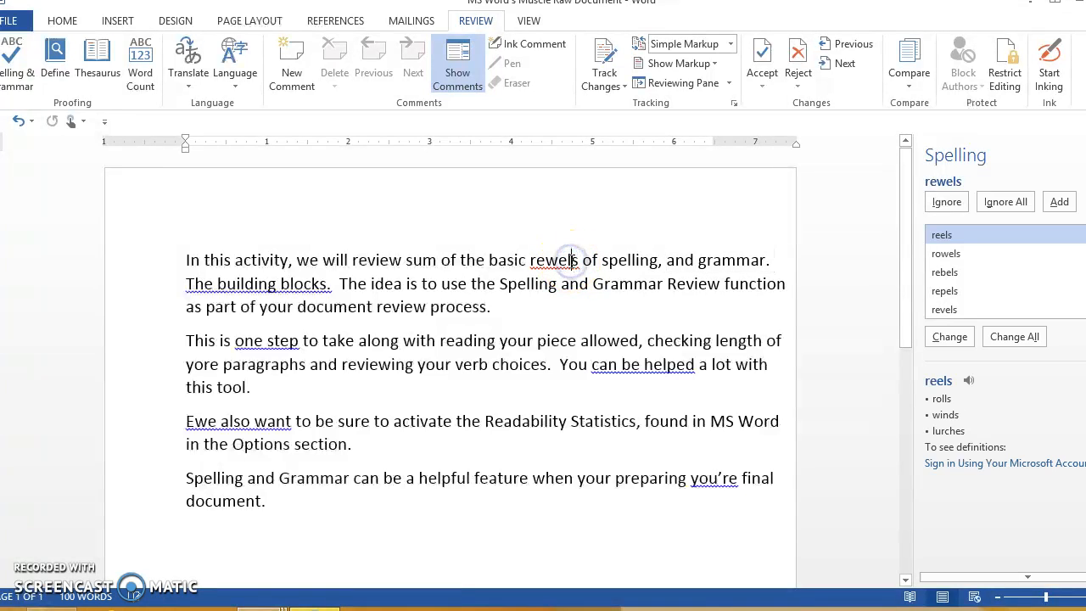
{"action": "type", "text": "res"}
{"action": "key", "text": "BackSpace"}
{"action": "key", "text": "BackSpace"}
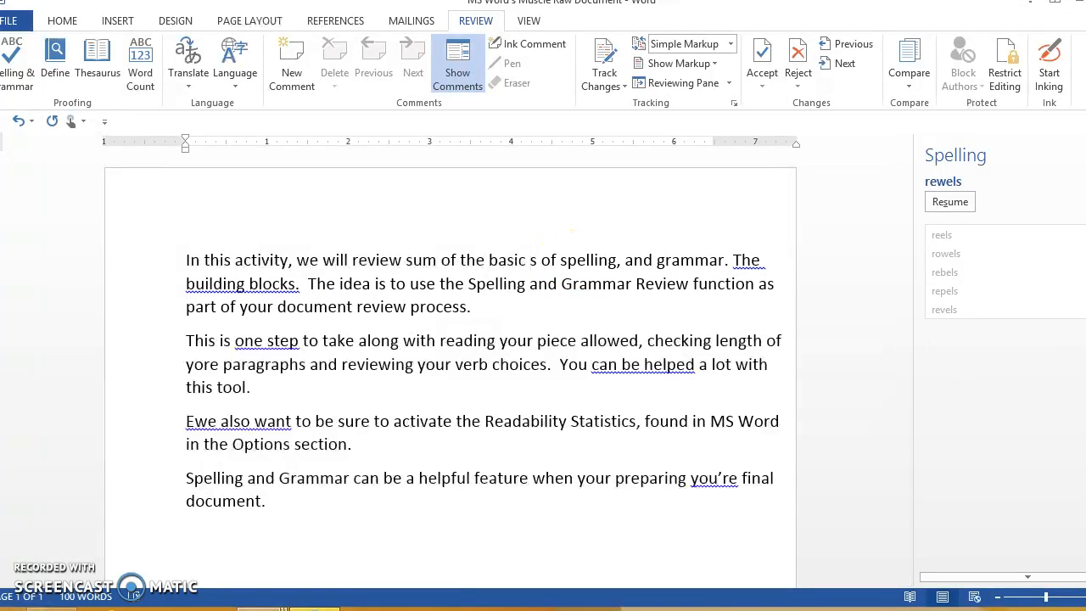
{"action": "type", "text": "ru"}
{"action": "type", "text": "le"}
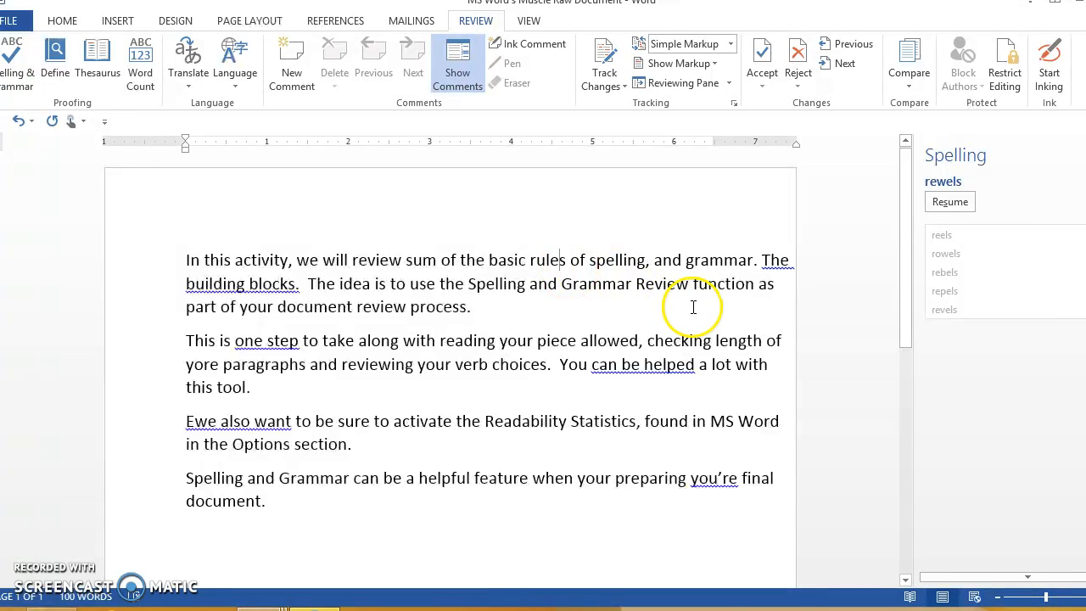
Step: Resume the check and change "sum" to "some" in the first sentence
{"action": "left_click", "coordinate": [949, 202]}
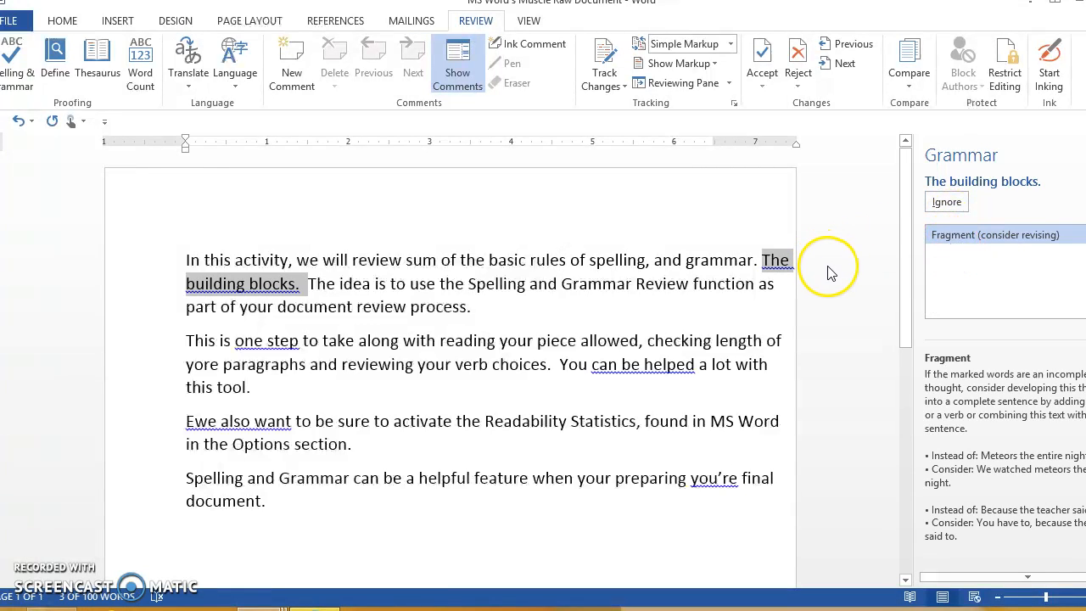
{"action": "left_click", "coordinate": [961, 235]}
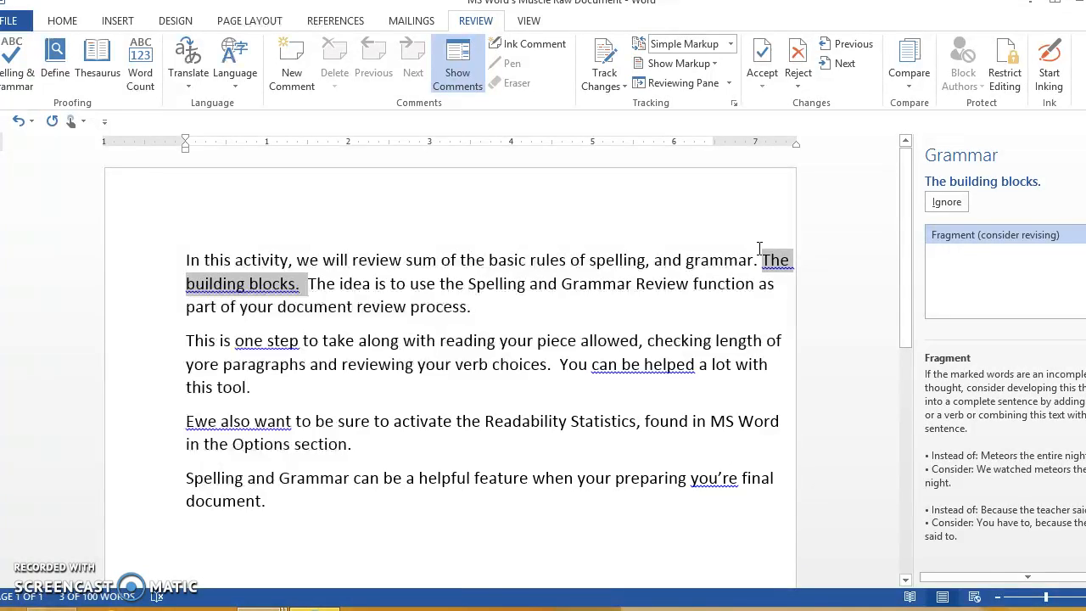
{"action": "left_click", "coordinate": [415, 262]}
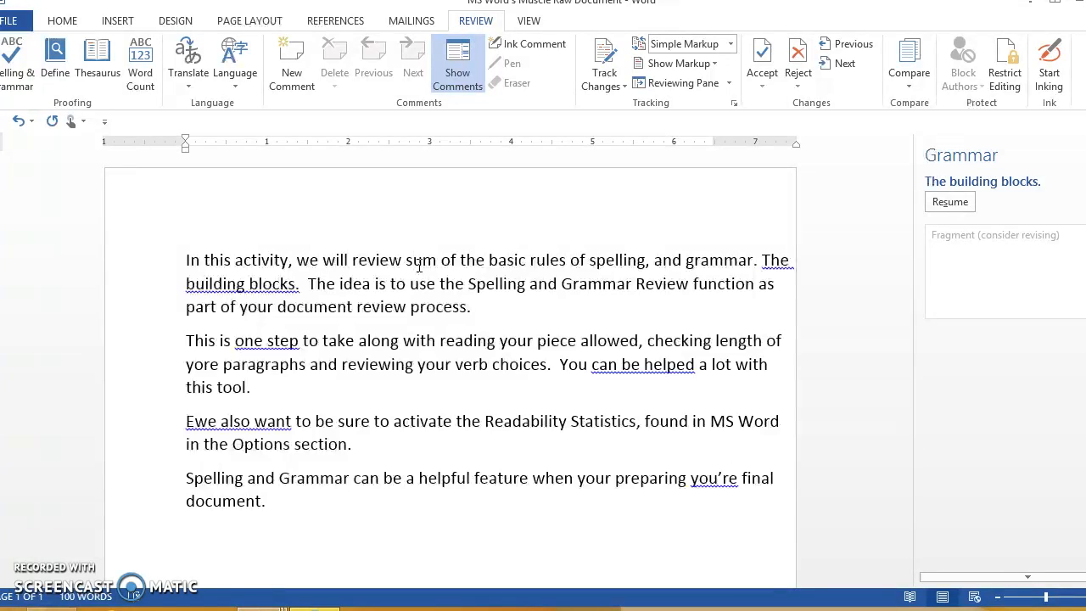
{"action": "left_click", "coordinate": [427, 263]}
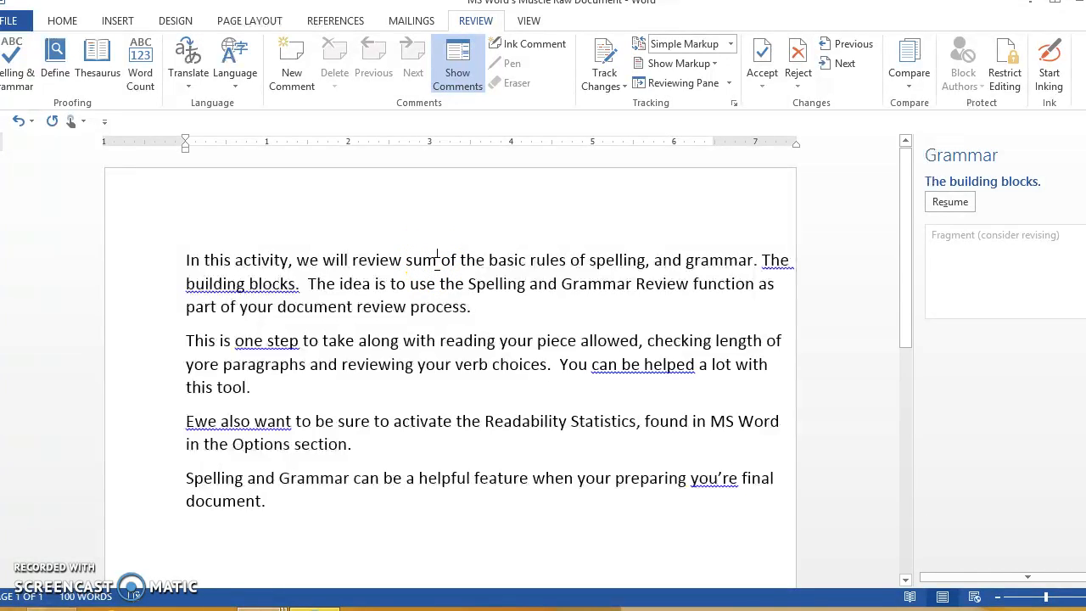
{"action": "key", "text": "BackSpace"}
{"action": "type", "text": "n"}
{"action": "left_click", "coordinate": [400, 250]}
{"action": "left_click", "coordinate": [434, 259]}
{"action": "key", "text": "BackSpace"}
{"action": "key", "text": "BackSpace"}
{"action": "type", "text": "ome"}
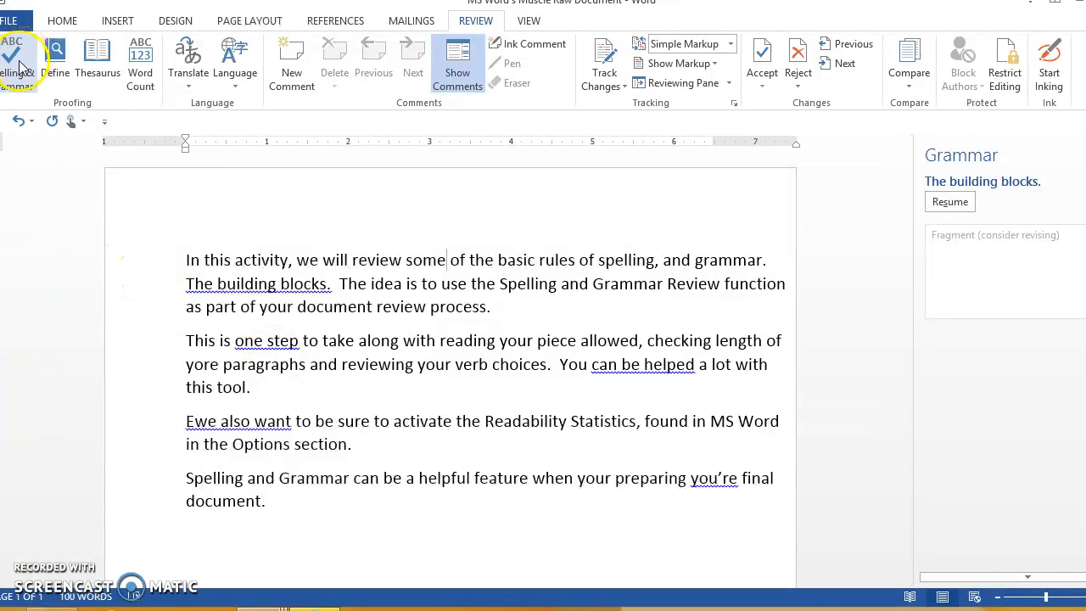
Step: Resume the check and ignore the fragment "The building blocks." and the "one step" hyphenation suggestion
{"action": "left_click", "coordinate": [947, 205]}
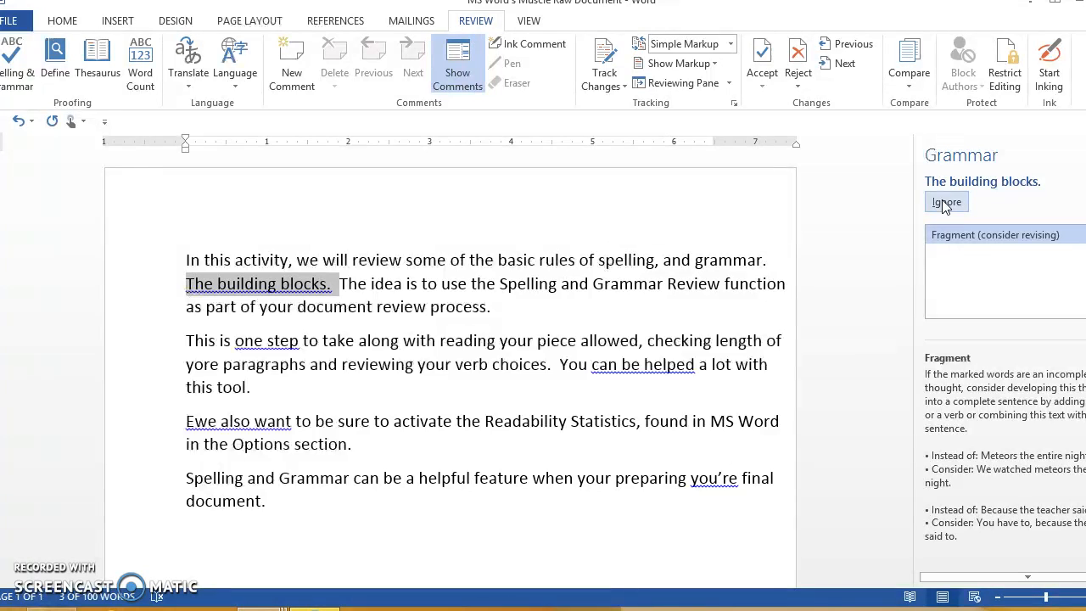
{"action": "left_click", "coordinate": [966, 233]}
{"action": "left_click", "coordinate": [947, 205]}
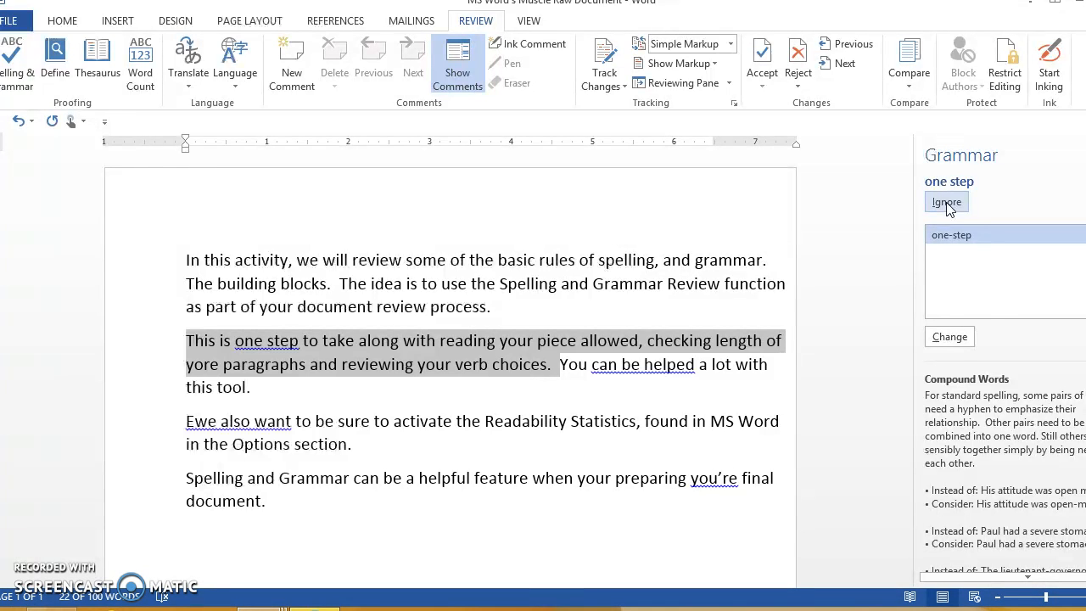
{"action": "left_click", "coordinate": [962, 344]}
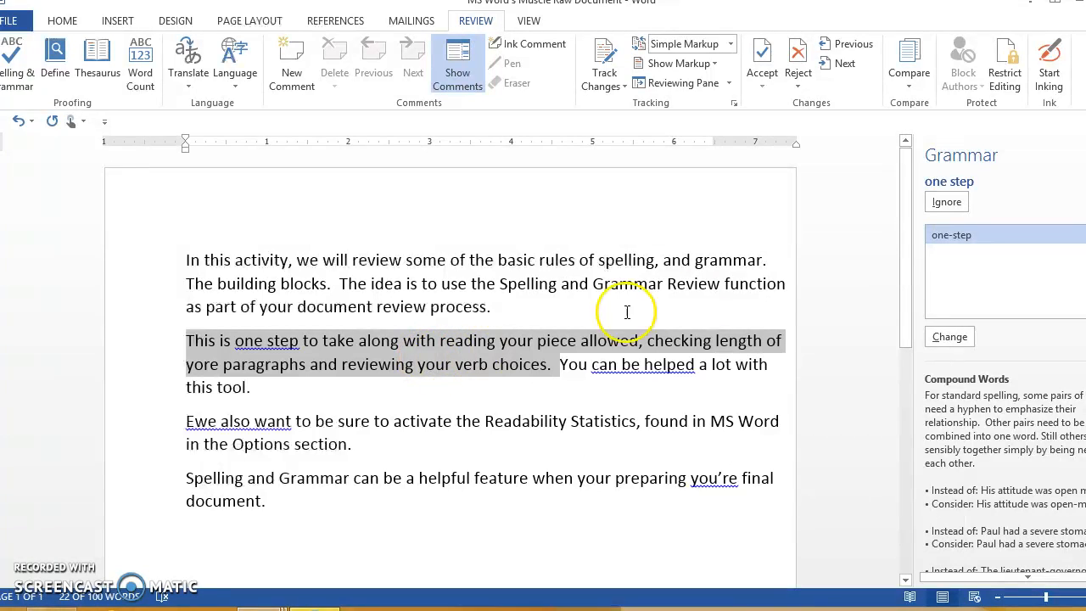
{"action": "left_click", "coordinate": [947, 203]}
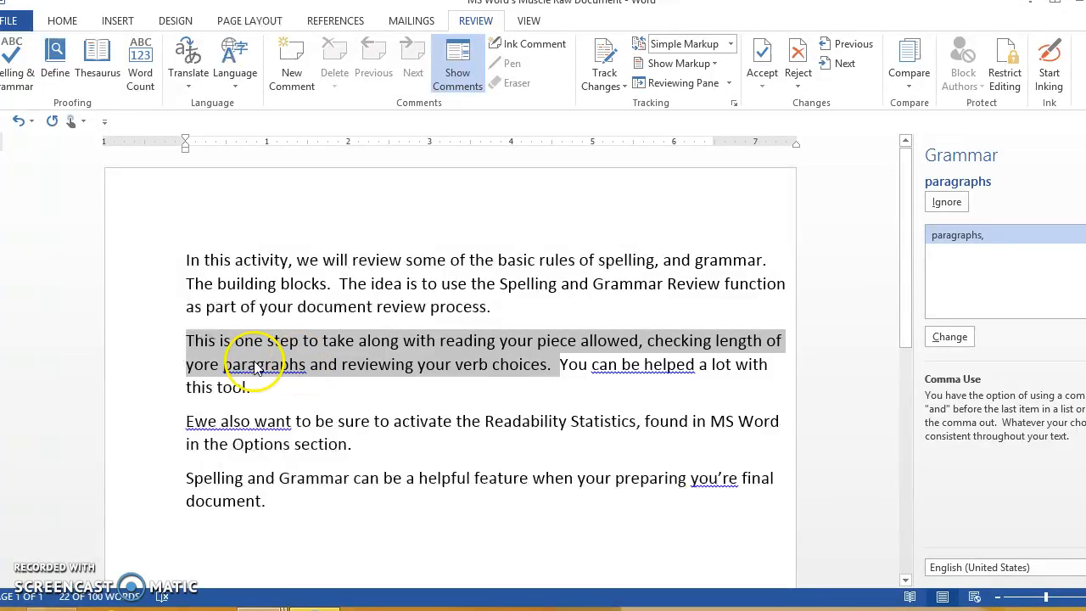
Step: Correct "yore" to "your" before "paragraphs" in the second paragraph
{"action": "left_click", "coordinate": [205, 365]}
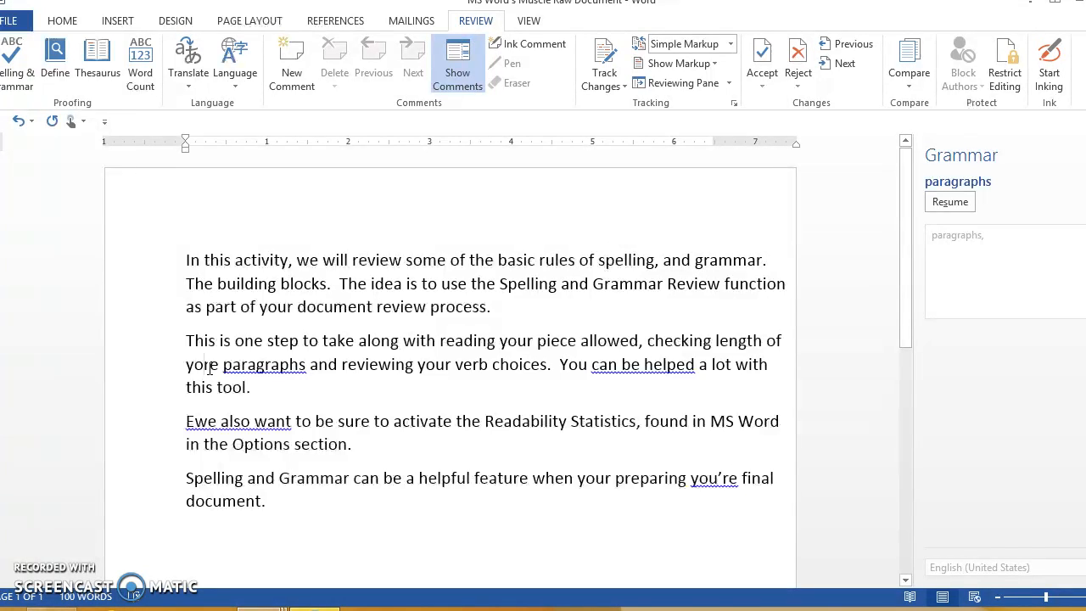
{"action": "left_click", "coordinate": [219, 365]}
{"action": "left_click", "coordinate": [216, 366]}
{"action": "key", "text": "BackSpace"}
{"action": "key", "text": "BackSpace"}
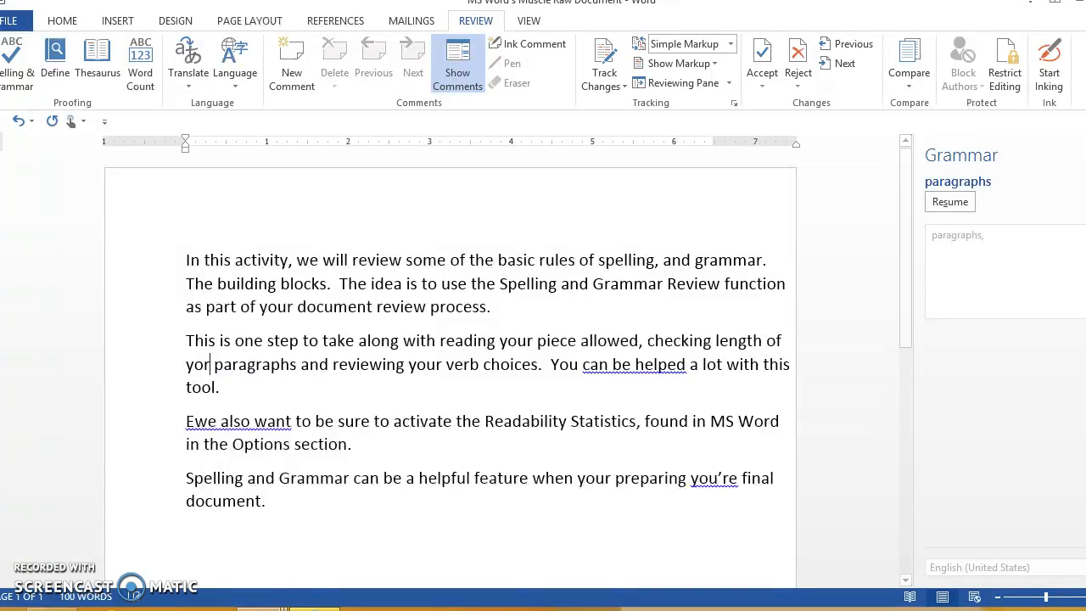
{"action": "type", "text": "ue"}
{"action": "key", "text": "BackSpace"}
{"action": "type", "text": "r"}
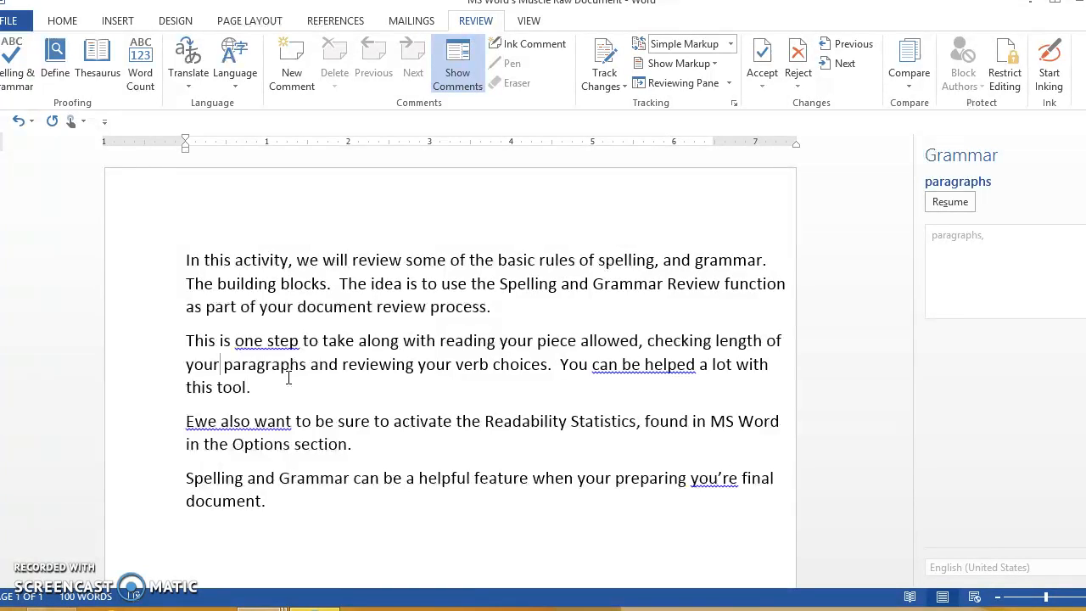
{"action": "left_click", "coordinate": [294, 381]}
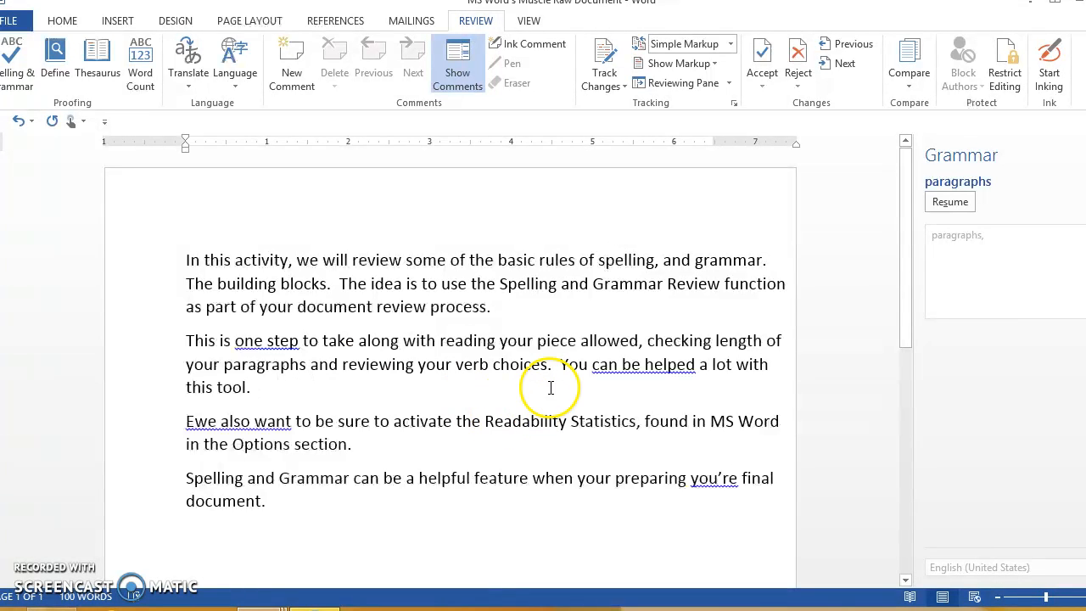
Step: Resume the check and ignore the passive voice suggestion for "can be helped"
{"action": "left_click", "coordinate": [949, 203]}
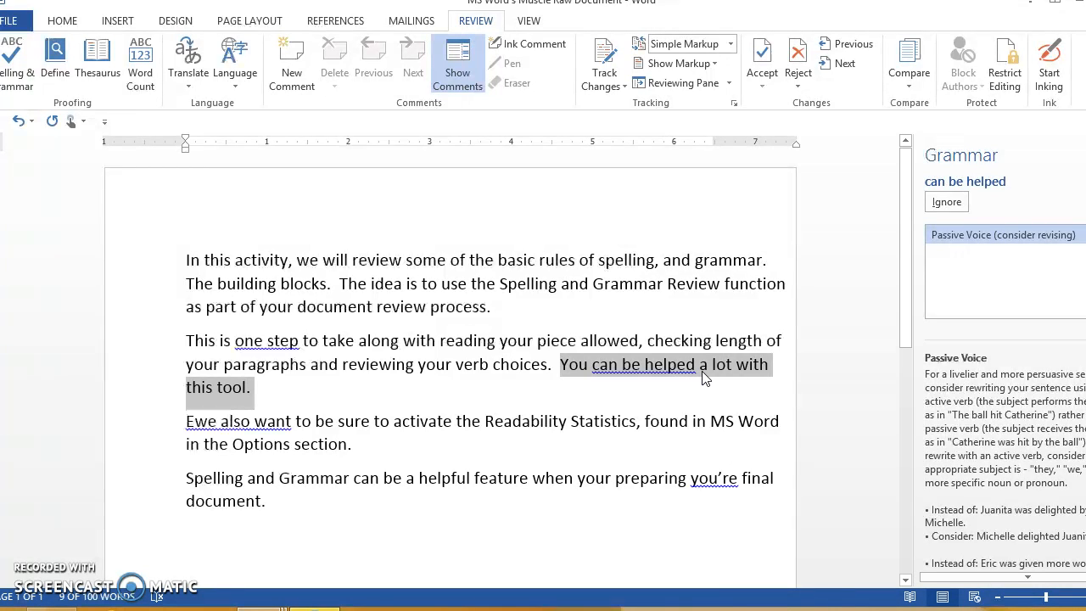
{"action": "left_click", "coordinate": [943, 219]}
{"action": "left_click", "coordinate": [944, 204]}
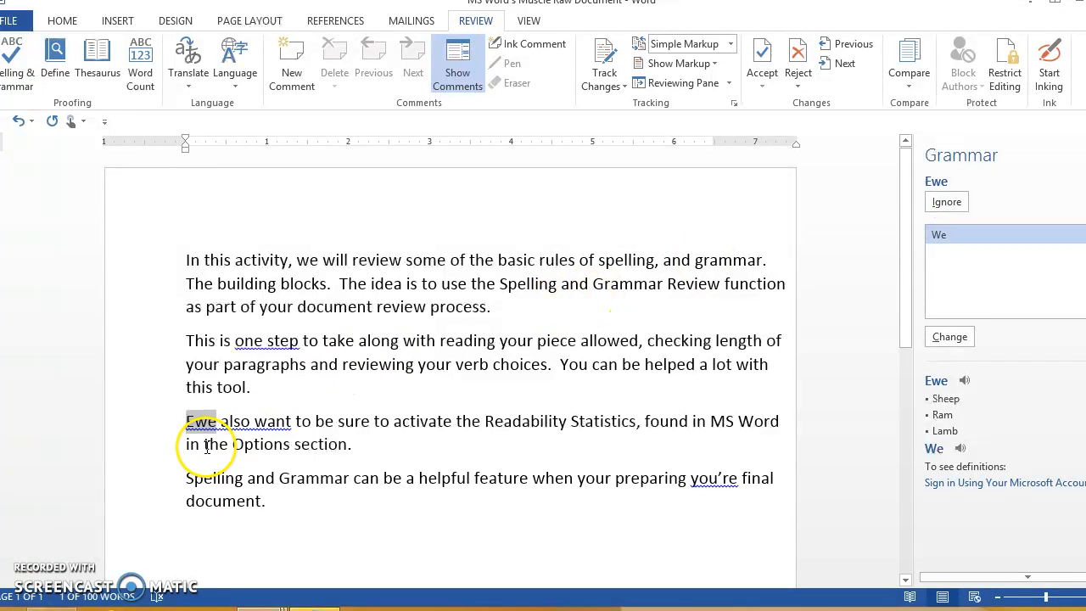
Step: Replace "Ewe" with "You" at the start of the third paragraph
{"action": "left_click", "coordinate": [217, 425]}
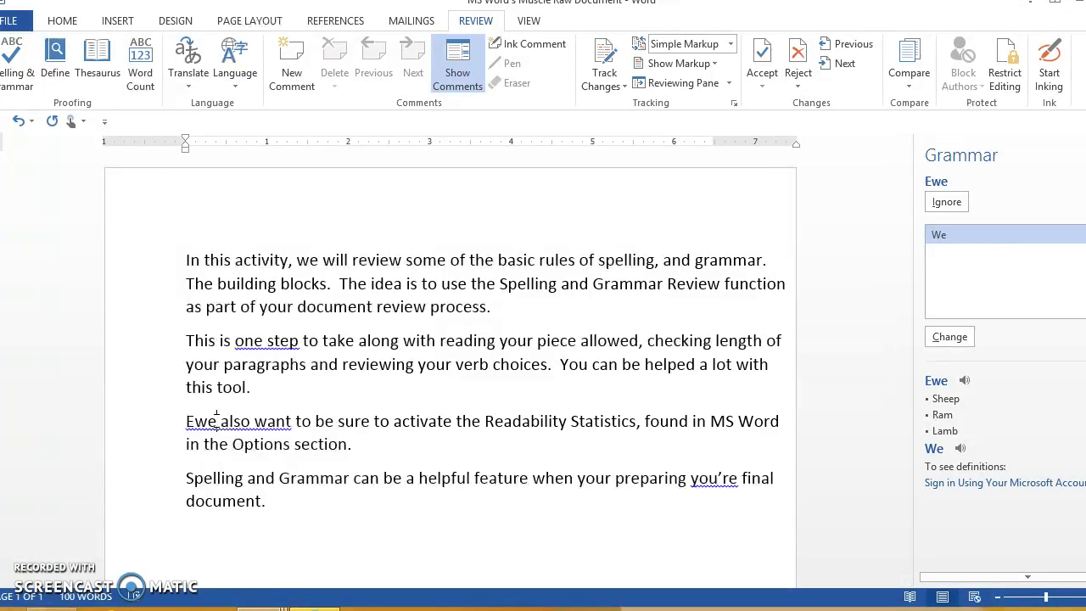
{"action": "key", "text": "BackSpace"}
{"action": "key", "text": "BackSpace"}
{"action": "key", "text": "BackSpace"}
{"action": "type", "text": "You"}
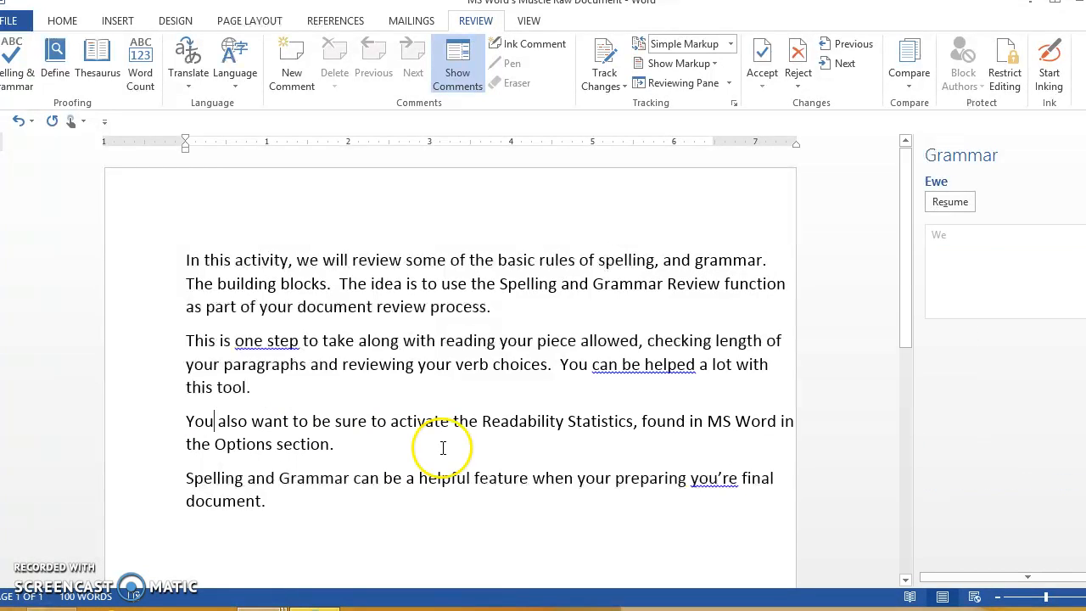
Step: Resume the check and change "you're" to "your" before "final document" in the last sentence
{"action": "left_click", "coordinate": [950, 202]}
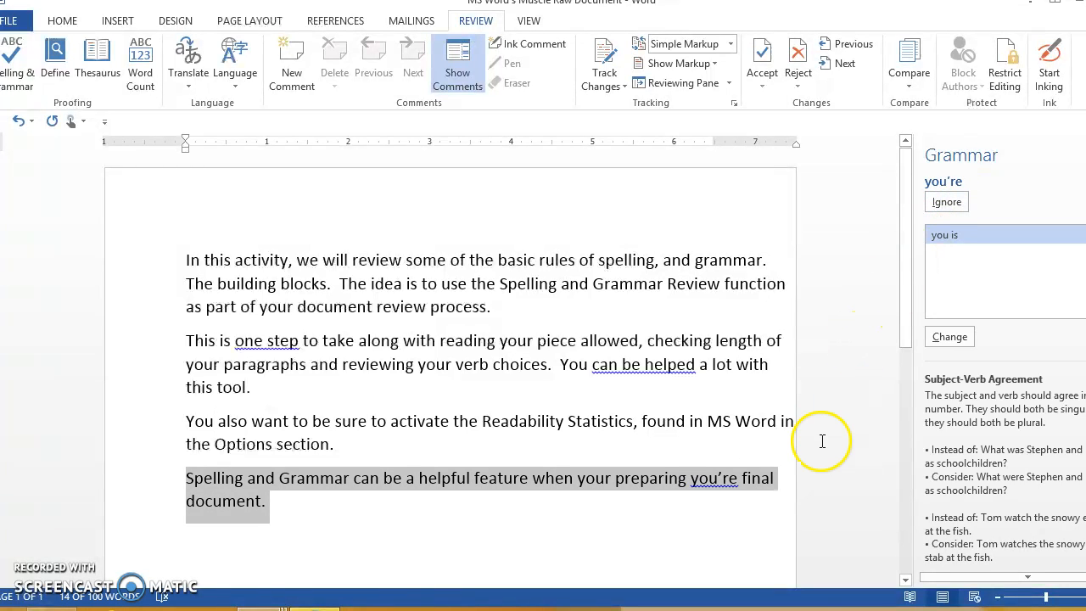
{"action": "left_click", "coordinate": [719, 479]}
{"action": "double_click", "coordinate": [739, 480]}
{"action": "left_click", "coordinate": [738, 480]}
{"action": "key", "text": "BackSpace"}
{"action": "key", "text": "BackSpace"}
{"action": "key", "text": "BackSpace"}
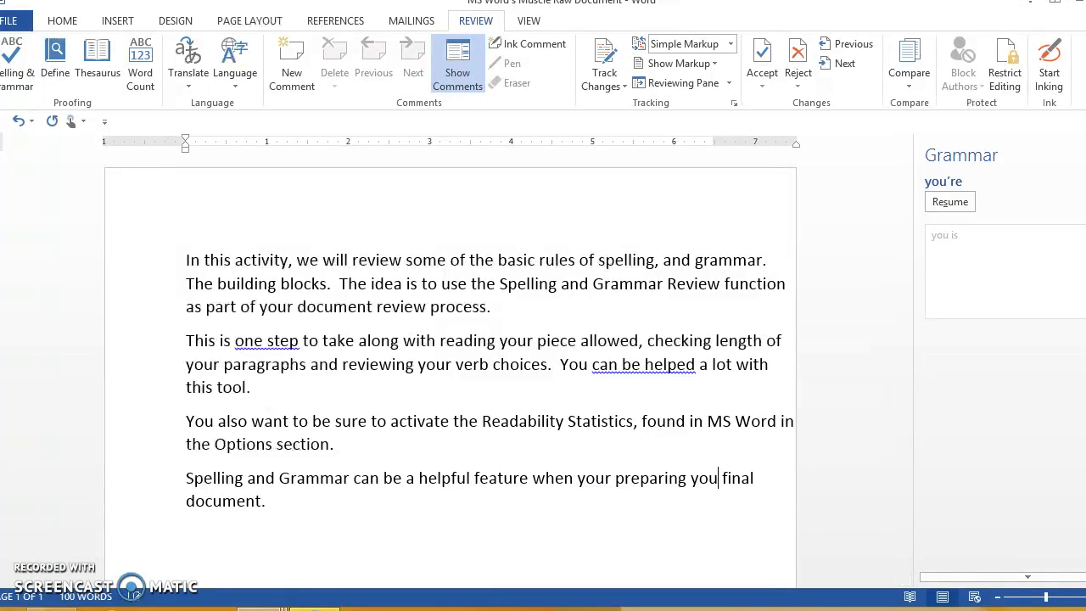
{"action": "type", "text": "r"}
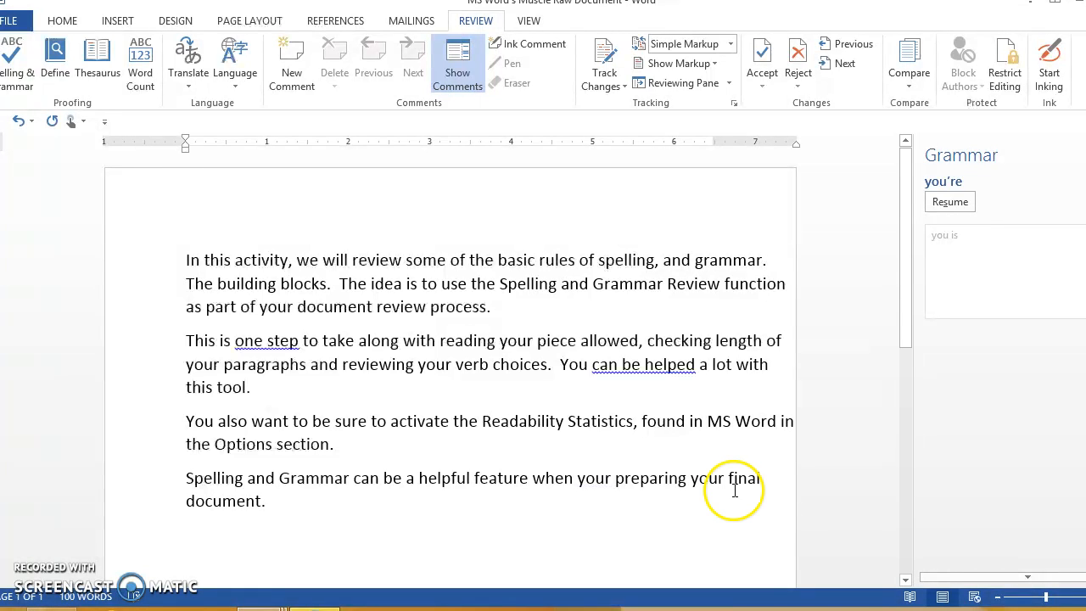
Step: Change "your" to "you're" before "preparing" in the last sentence
{"action": "left_click", "coordinate": [609, 478]}
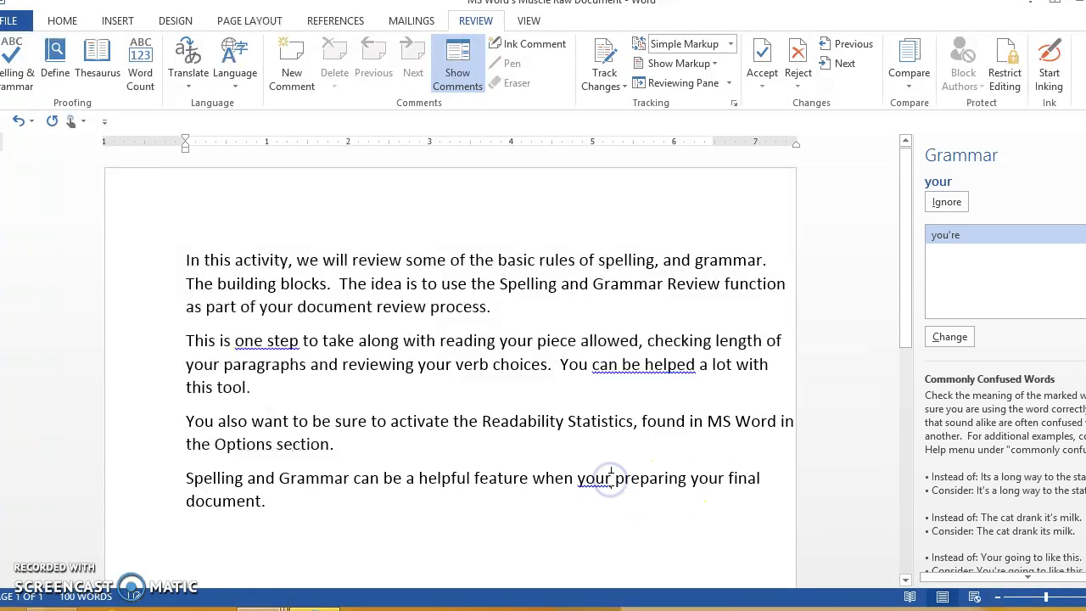
{"action": "key", "text": "BackSpace"}
{"action": "type", "text": "'"}
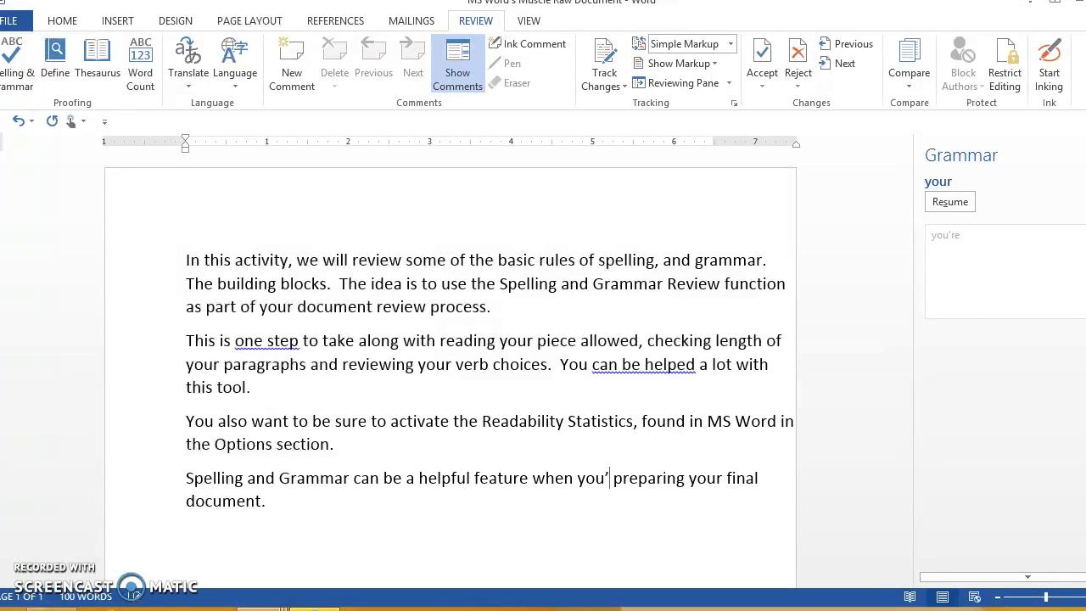
{"action": "type", "text": "re"}
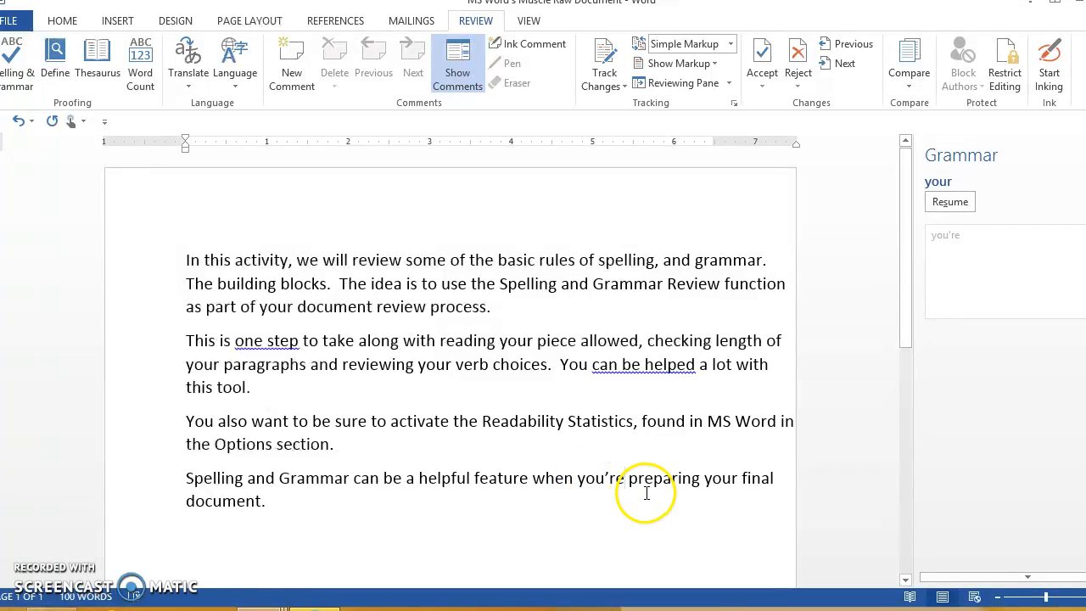
{"action": "left_click", "coordinate": [313, 517]}
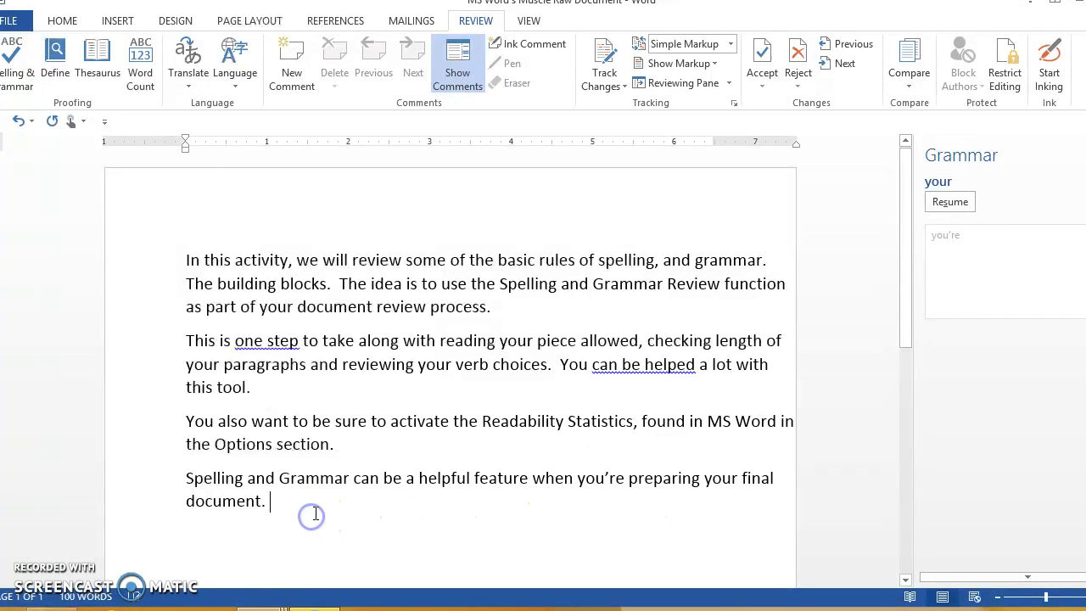
Step: Resume the check, ignoring the "one step" suggestion, and replace "allowed" with "aloud" in the second paragraph
{"action": "left_click", "coordinate": [948, 204]}
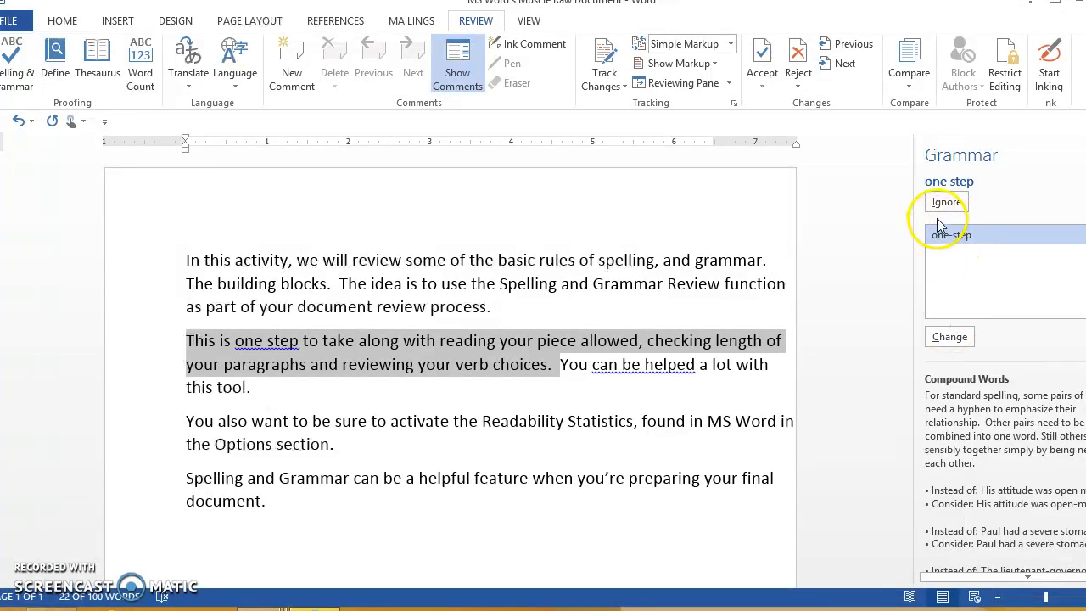
{"action": "left_click", "coordinate": [947, 204]}
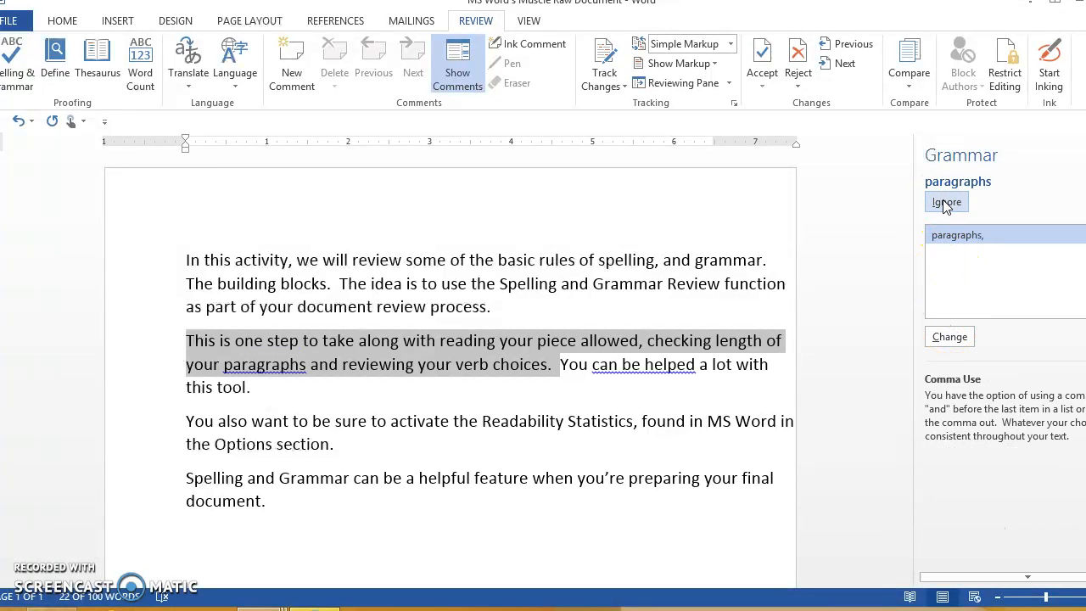
{"action": "left_click", "coordinate": [306, 373]}
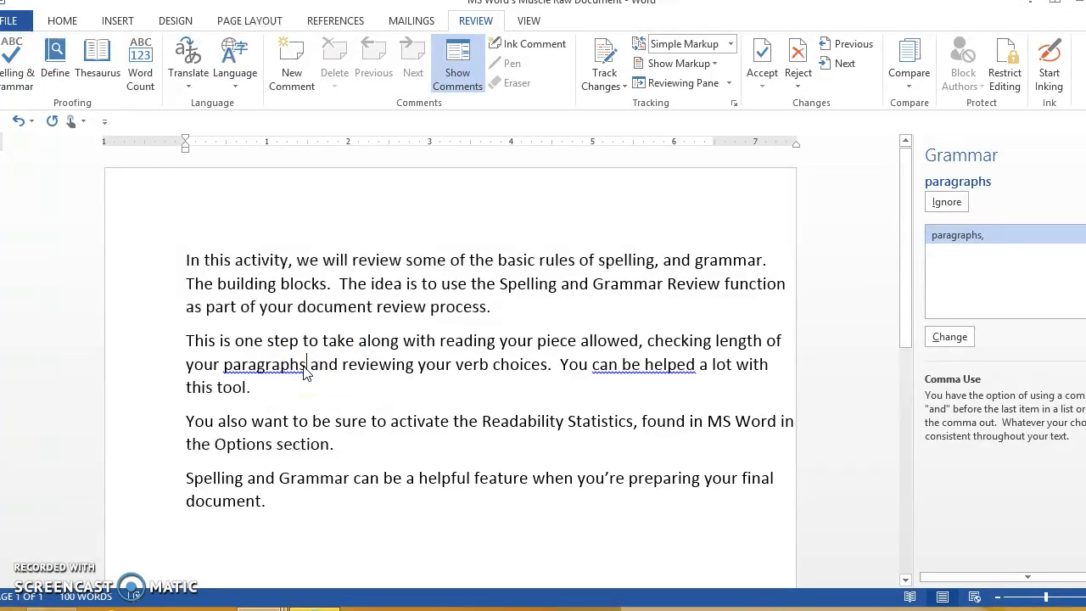
{"action": "left_click", "coordinate": [544, 334]}
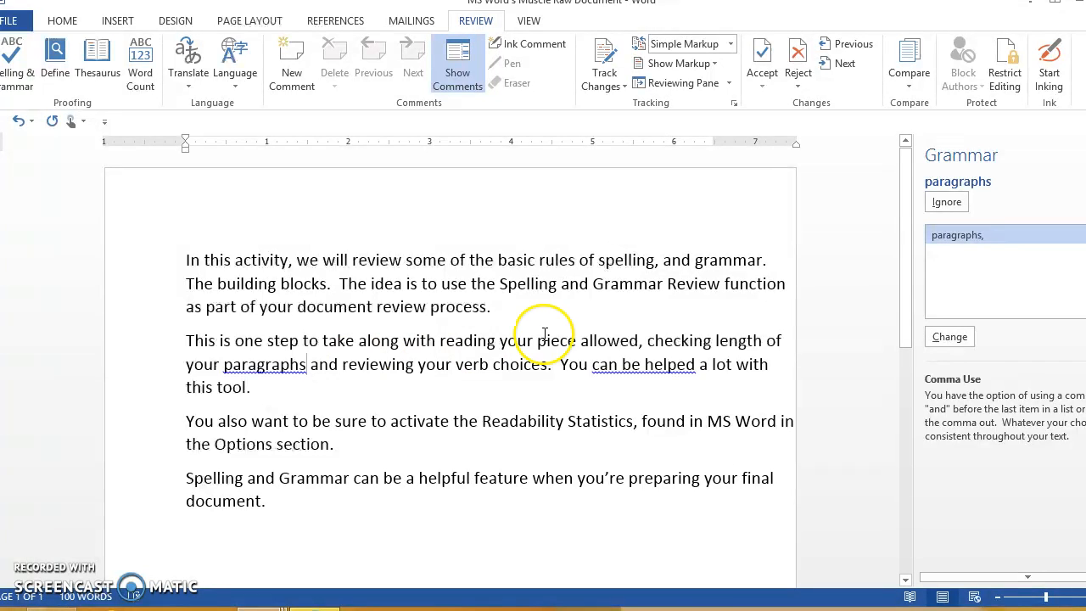
{"action": "left_click", "coordinate": [619, 341]}
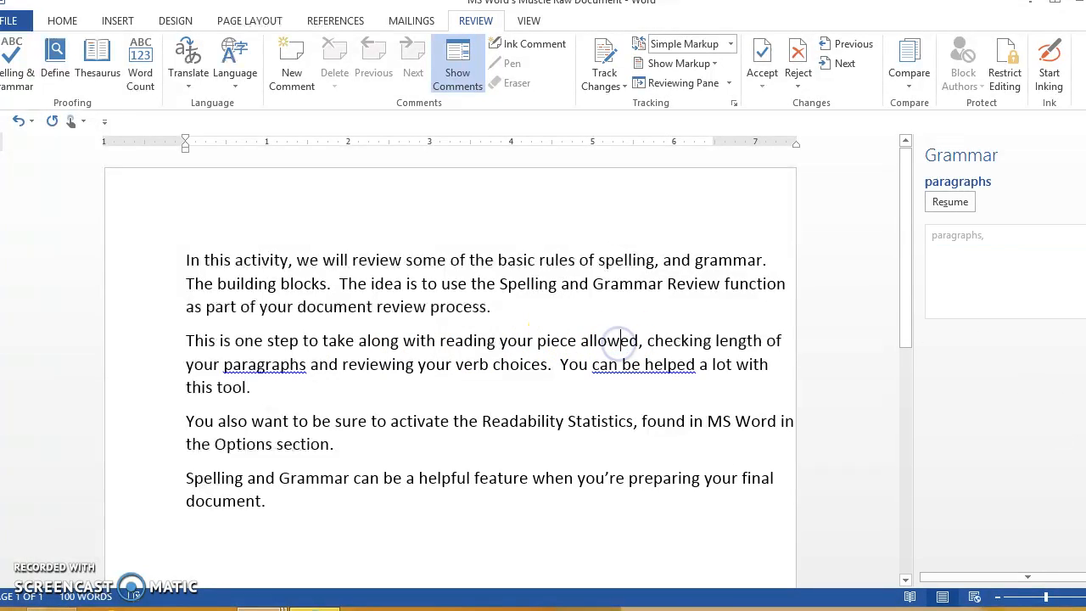
{"action": "key", "text": "BackSpace"}
{"action": "left_click", "coordinate": [619, 321]}
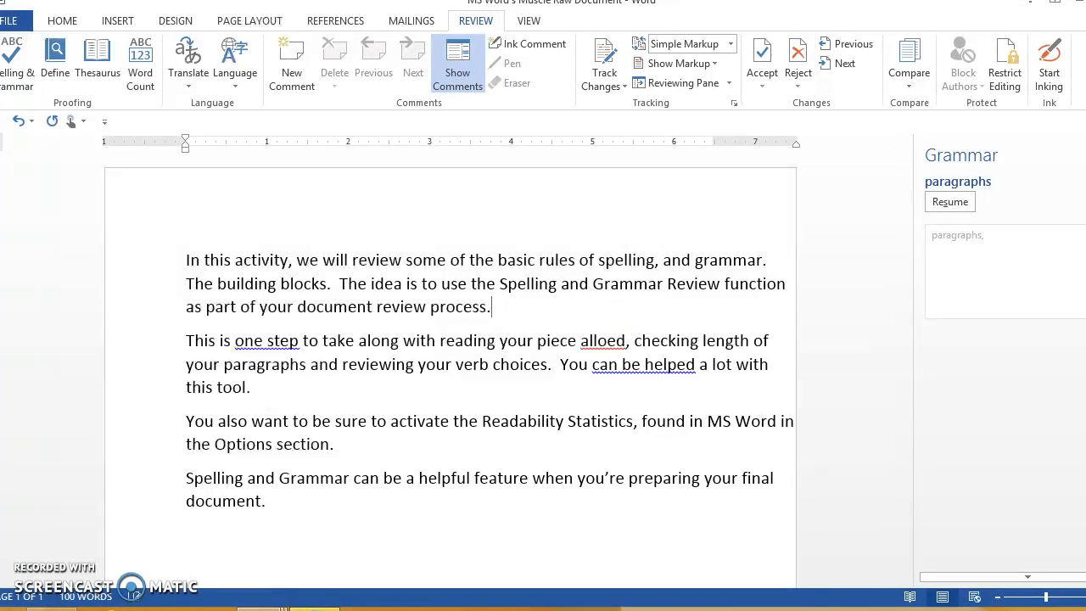
{"action": "left_click", "coordinate": [615, 338]}
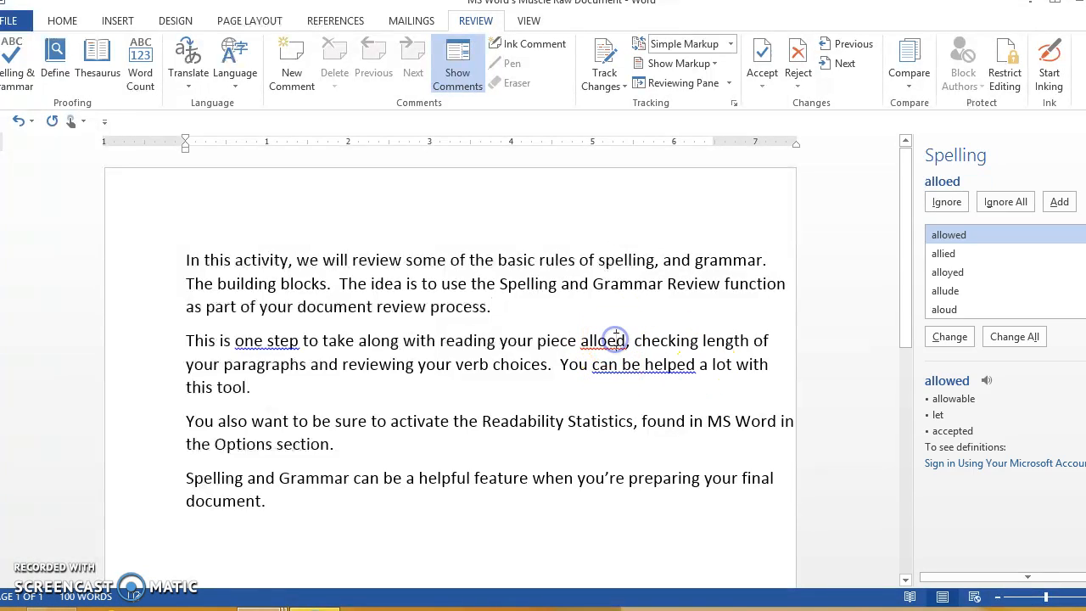
{"action": "key", "text": "BackSpace"}
{"action": "key", "text": "BackSpace"}
{"action": "key", "text": "BackSpace"}
{"action": "type", "text": "ou"}
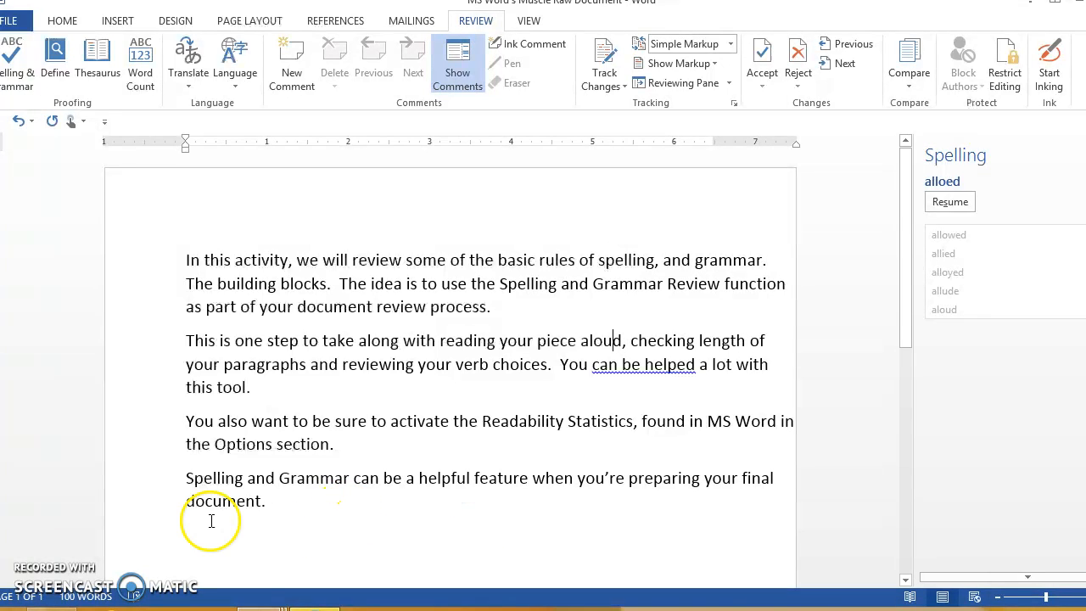
Step: Insert a comma after "paragraphs" in the second paragraph and complete the check, ignoring the "one step" and passive voice suggestions
{"action": "left_click", "coordinate": [306, 364]}
{"action": "type", "text": ","}
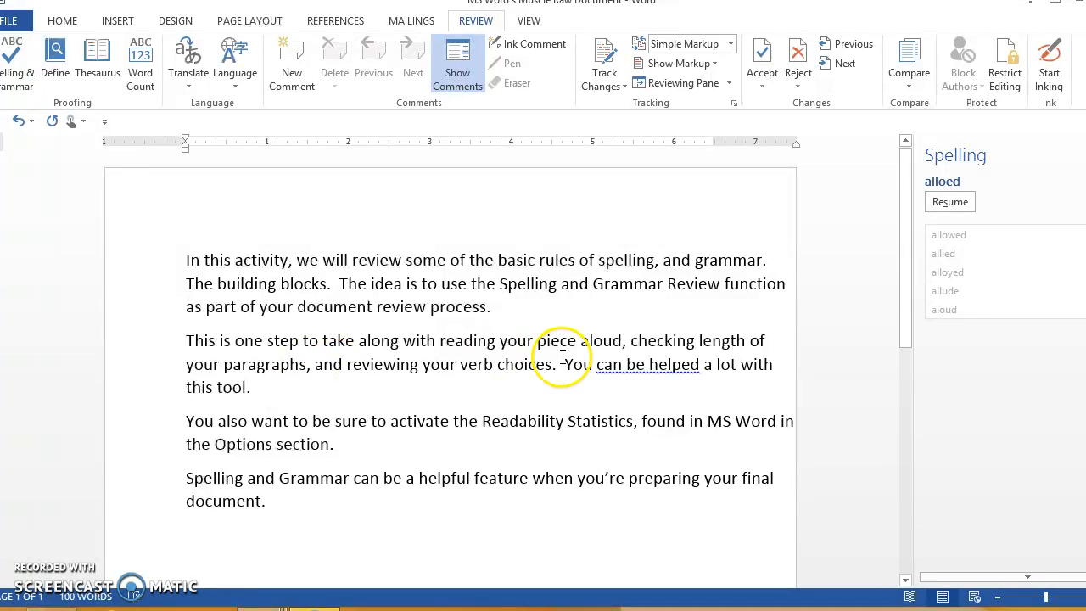
{"action": "left_click", "coordinate": [950, 204]}
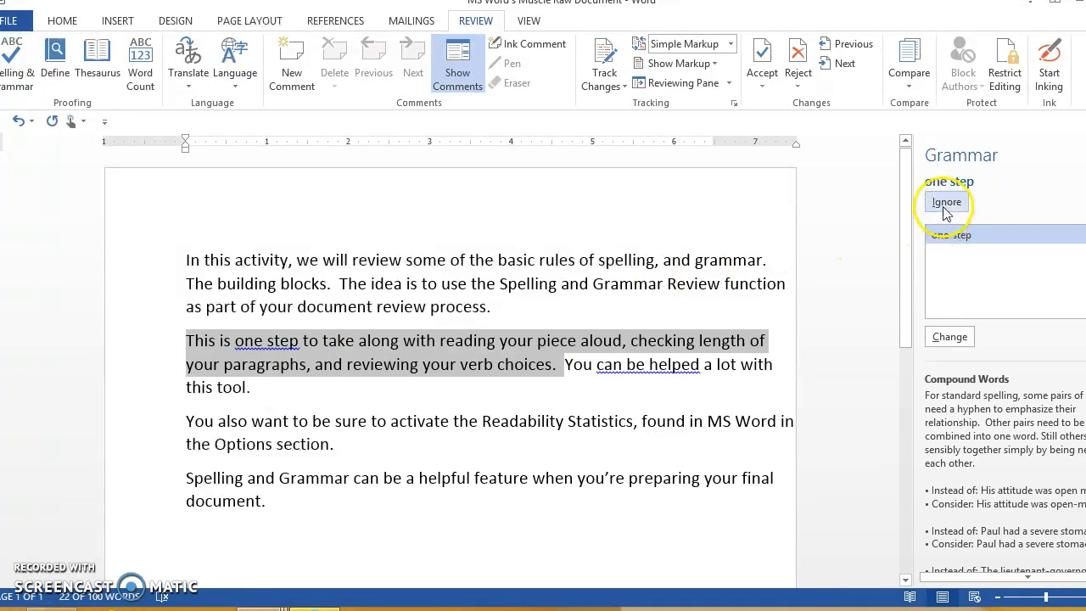
{"action": "left_click", "coordinate": [948, 206]}
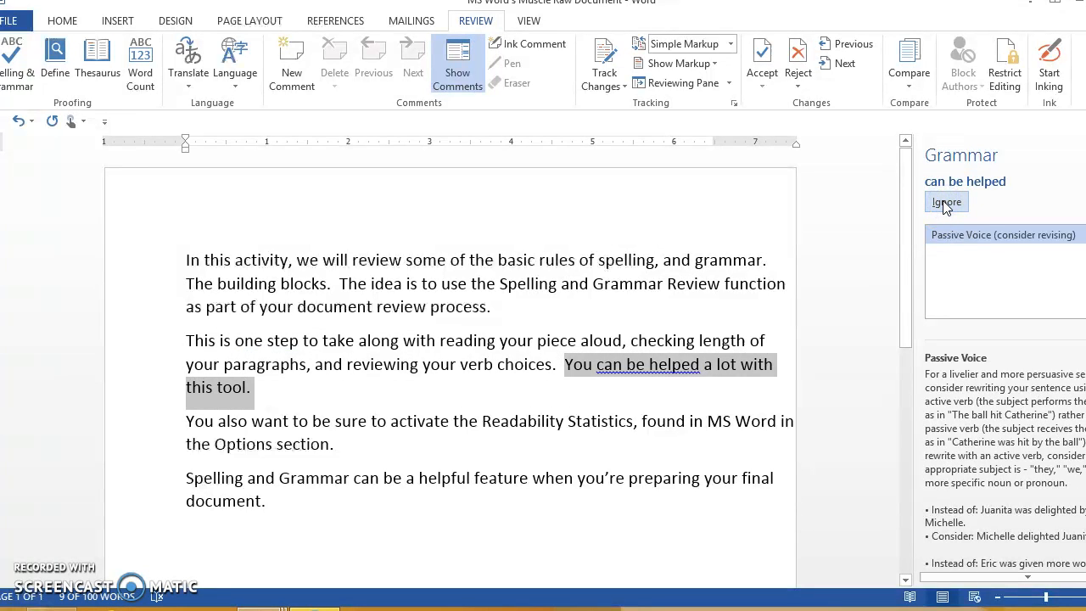
{"action": "left_click", "coordinate": [946, 206]}
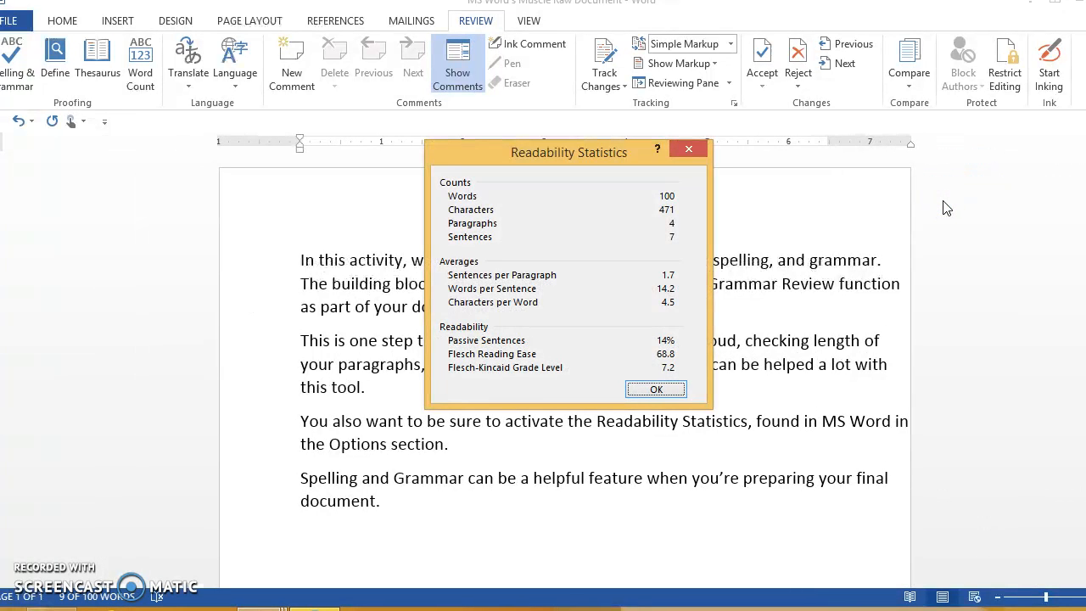